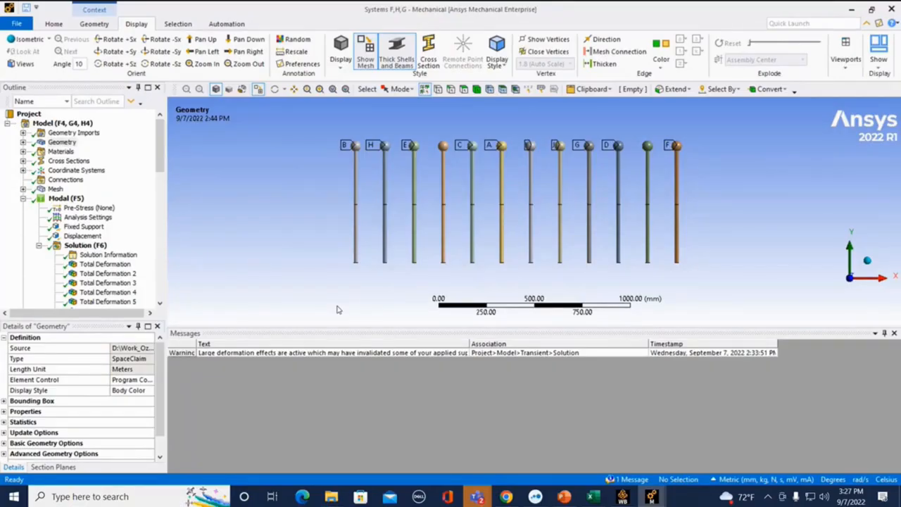
Step: Review the Modal (F5) solution's natural frequencies and the Acceleration load of the Transient (H5) analysis
{"action": "scroll", "coordinate": [64, 211], "scroll_direction": "down", "scroll_amount": 8}
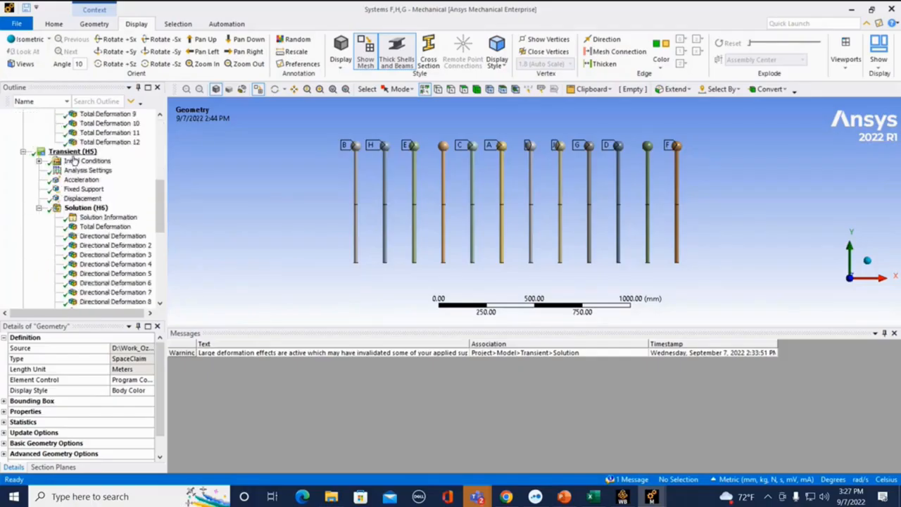
{"action": "scroll", "coordinate": [74, 160], "scroll_direction": "down", "scroll_amount": 1}
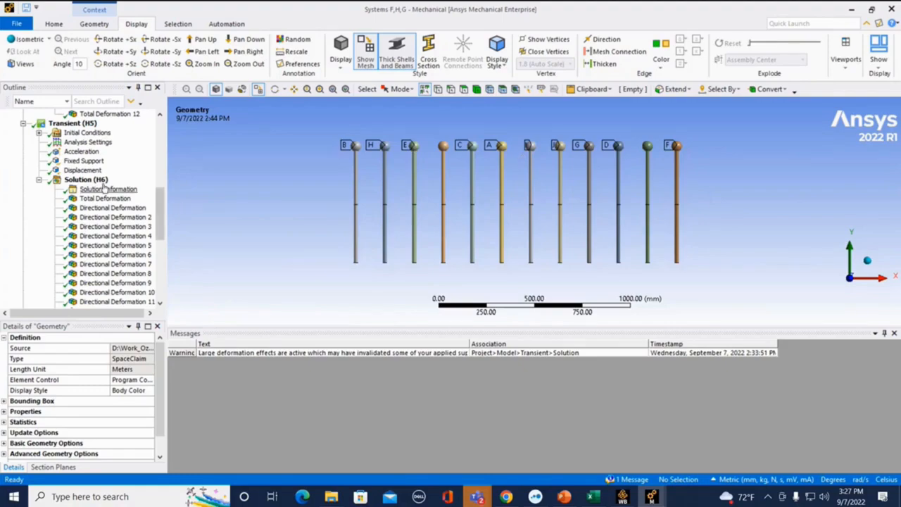
{"action": "scroll", "coordinate": [141, 195], "scroll_direction": "up", "scroll_amount": 6}
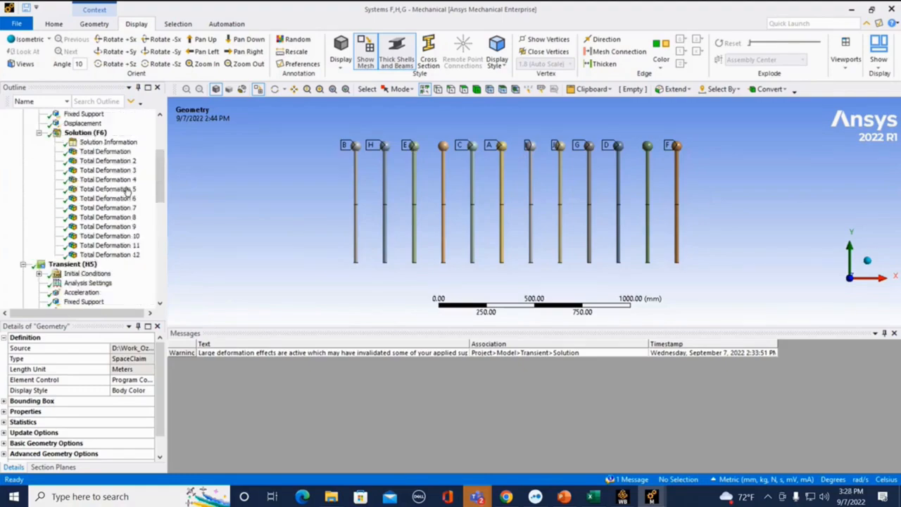
{"action": "left_click", "coordinate": [99, 171]}
{"action": "left_click", "coordinate": [85, 161]}
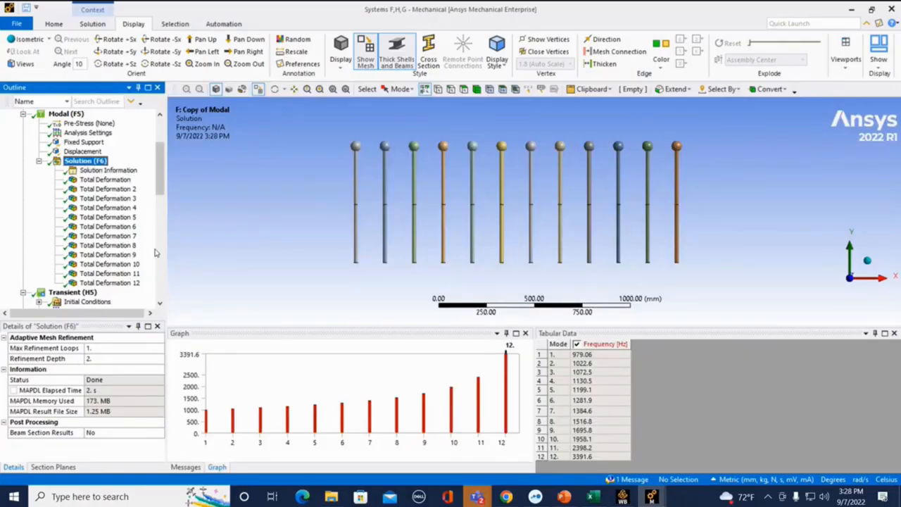
{"action": "scroll", "coordinate": [140, 198], "scroll_direction": "down", "scroll_amount": 6}
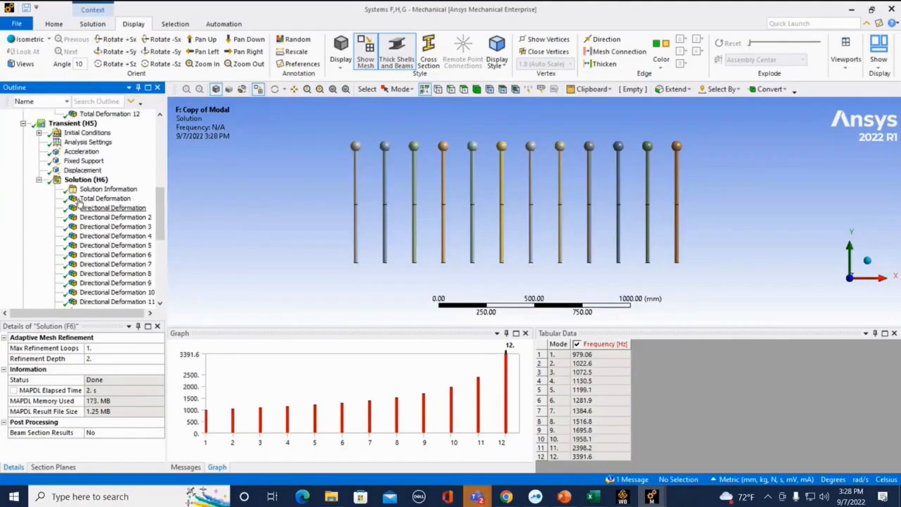
{"action": "left_click", "coordinate": [81, 152]}
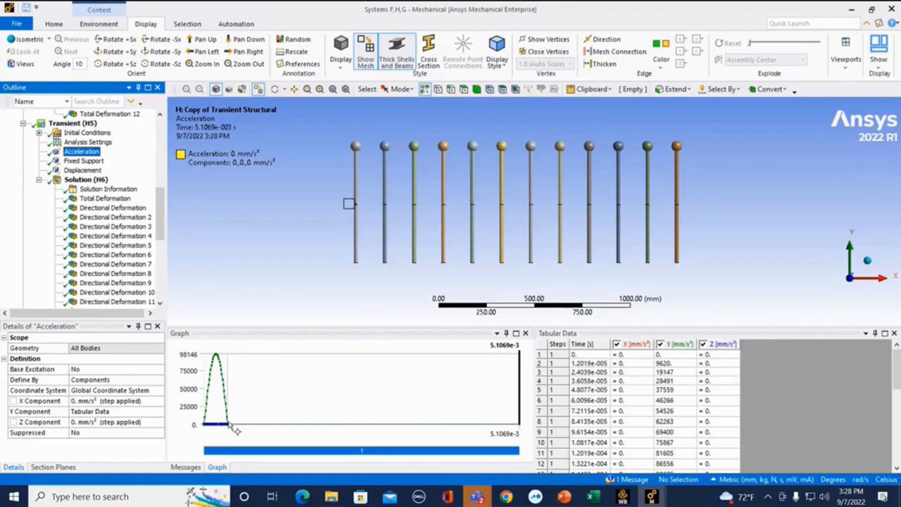
Step: Examine the time histories of the transient solution's first four Directional Acceleration results
{"action": "scroll", "coordinate": [131, 223], "scroll_direction": "down", "scroll_amount": 5}
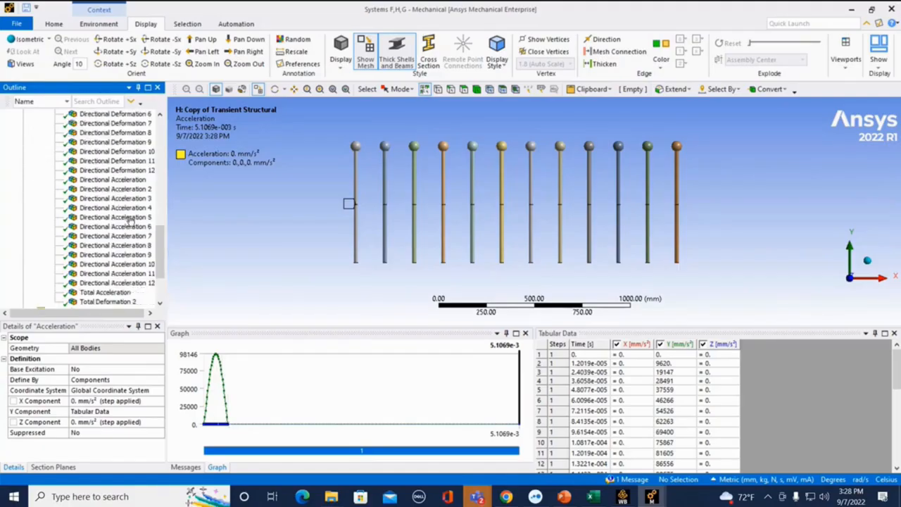
{"action": "scroll", "coordinate": [130, 223], "scroll_direction": "down", "scroll_amount": 2}
{"action": "scroll", "coordinate": [126, 211], "scroll_direction": "up", "scroll_amount": 2}
{"action": "left_click", "coordinate": [120, 180]}
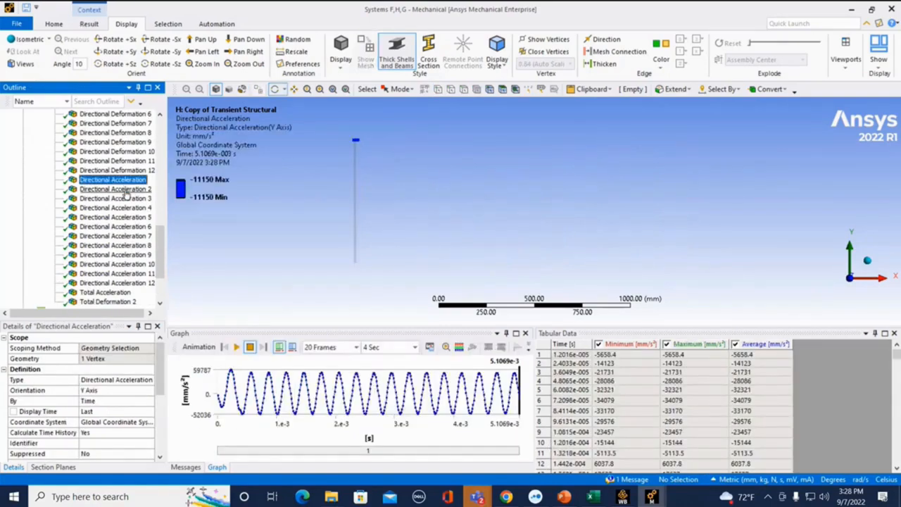
{"action": "left_click", "coordinate": [124, 190]}
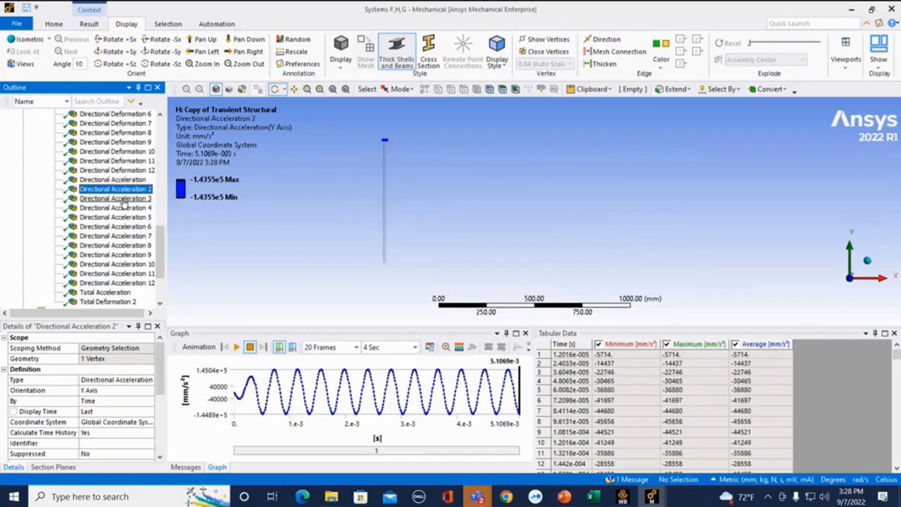
{"action": "left_click", "coordinate": [123, 199]}
{"action": "left_click", "coordinate": [123, 208]}
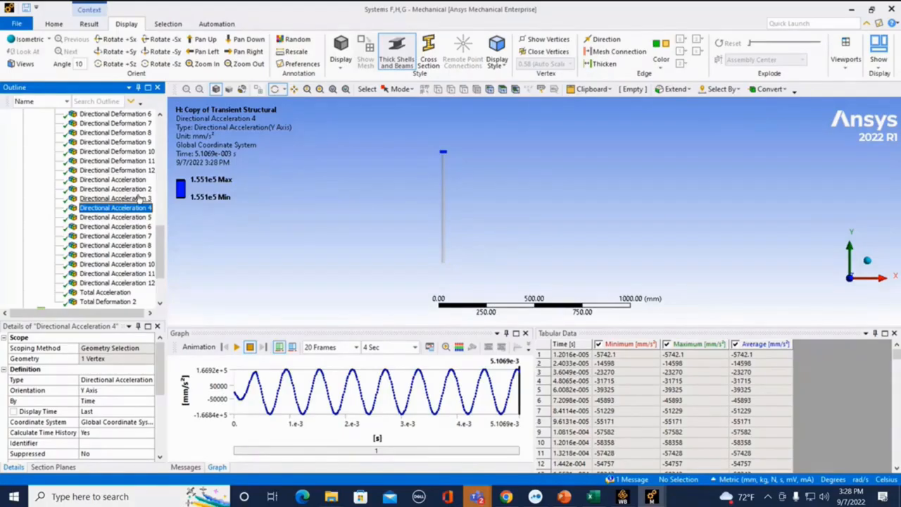
Step: Inspect the Response Spectrum 3 (G5) analysis, its RS Acceleration table and its first Total Deformation result
{"action": "scroll", "coordinate": [129, 260], "scroll_direction": "down", "scroll_amount": 3}
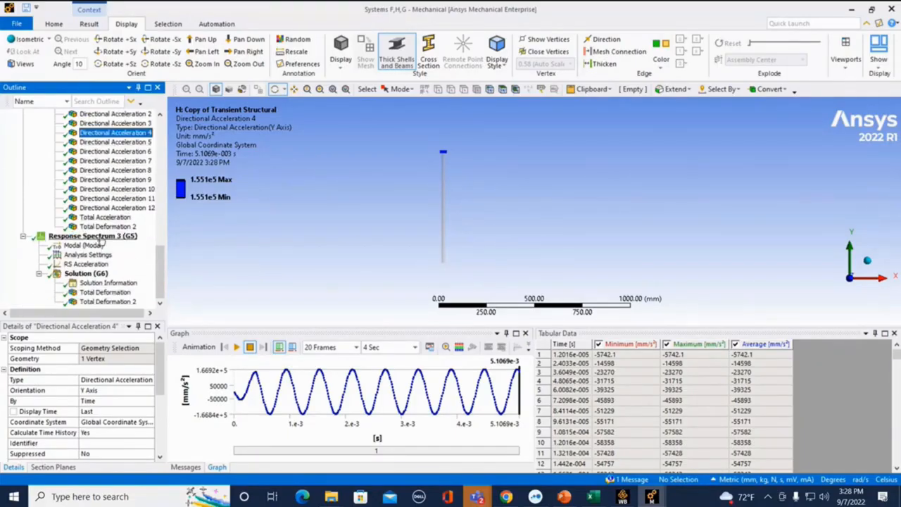
{"action": "left_click", "coordinate": [100, 237]}
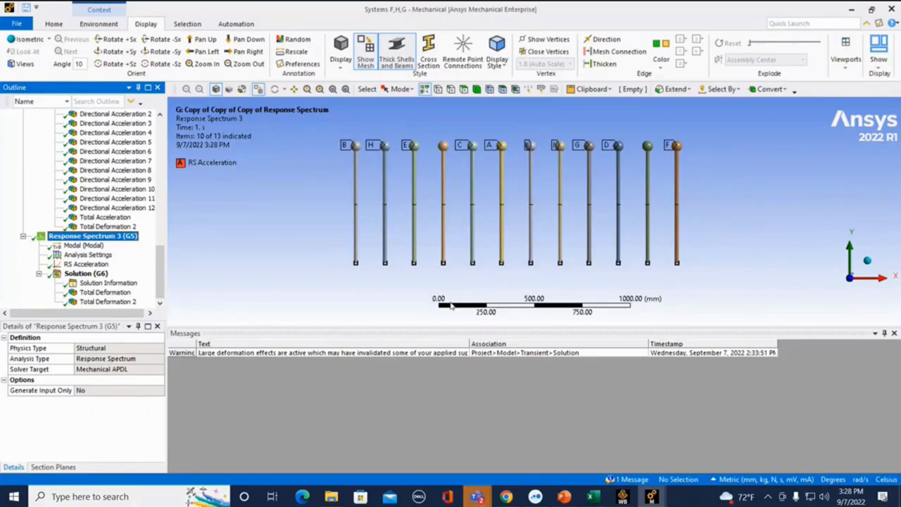
{"action": "left_click", "coordinate": [86, 264]}
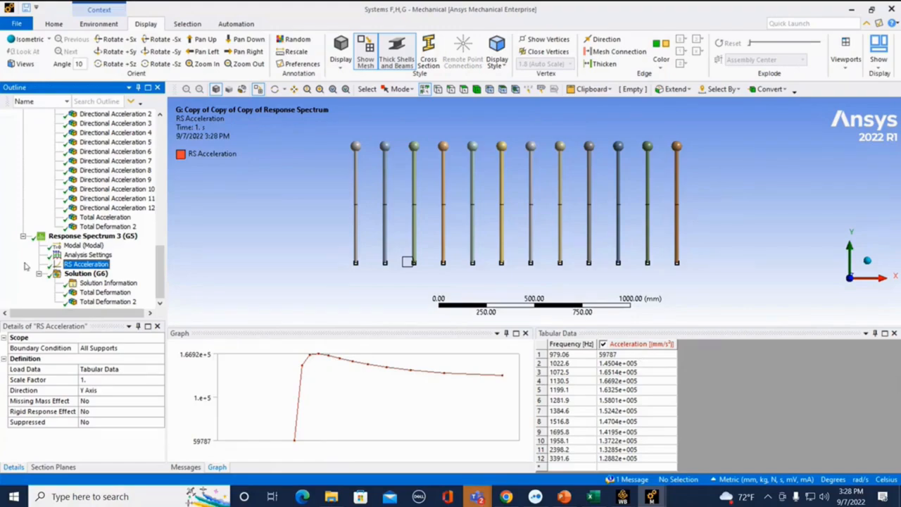
{"action": "left_click", "coordinate": [103, 293]}
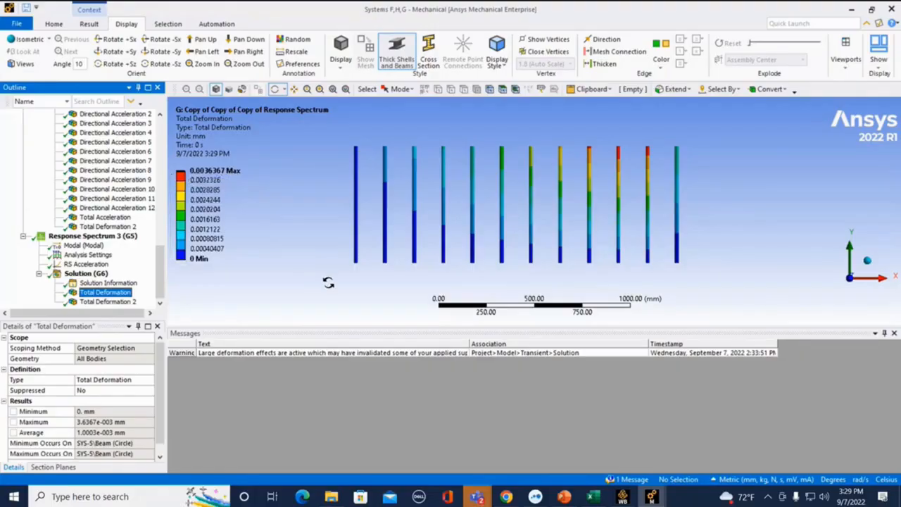
Step: Display the transient solution's maximum-over-time Total Deformation to compare it with the response spectrum result
{"action": "scroll", "coordinate": [111, 246], "scroll_direction": "up", "scroll_amount": 10}
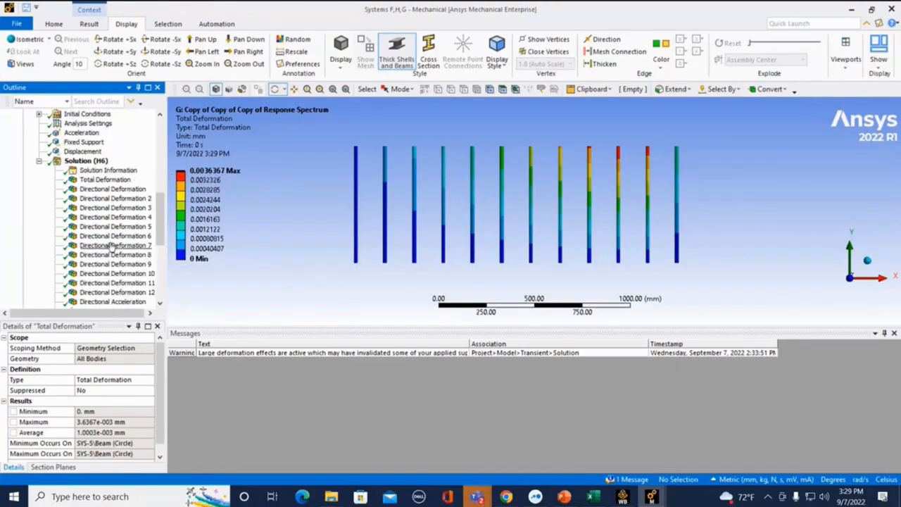
{"action": "scroll", "coordinate": [110, 246], "scroll_direction": "down", "scroll_amount": 5}
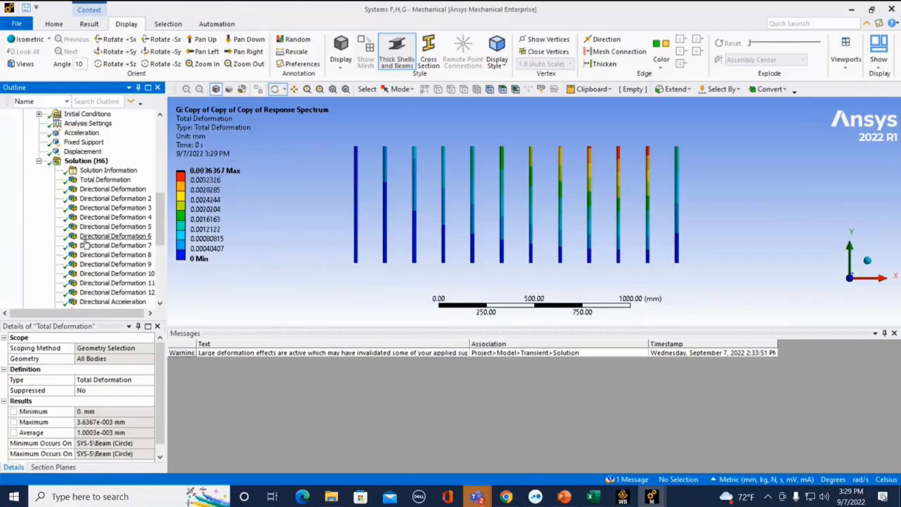
{"action": "left_click", "coordinate": [105, 181]}
{"action": "left_click", "coordinate": [204, 180]}
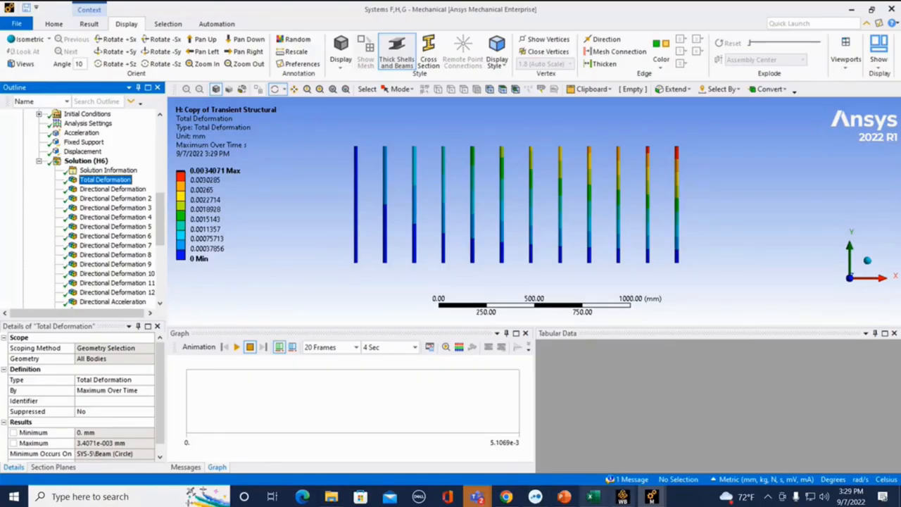
Step: Minimize the current Mechanical window and switch to the one containing the Modal - Long Bar model
{"action": "left_click", "coordinate": [852, 15]}
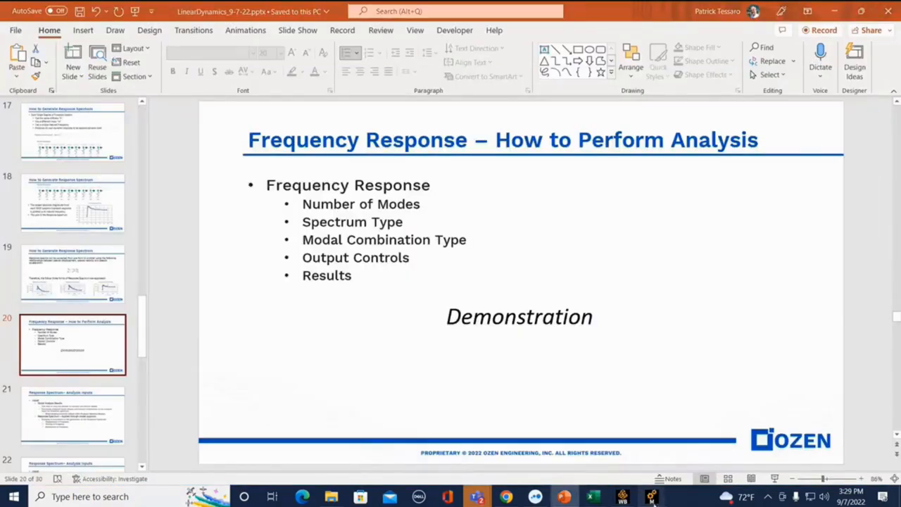
{"action": "mouse_move", "coordinate": [651, 496]}
{"action": "left_click", "coordinate": [832, 441]}
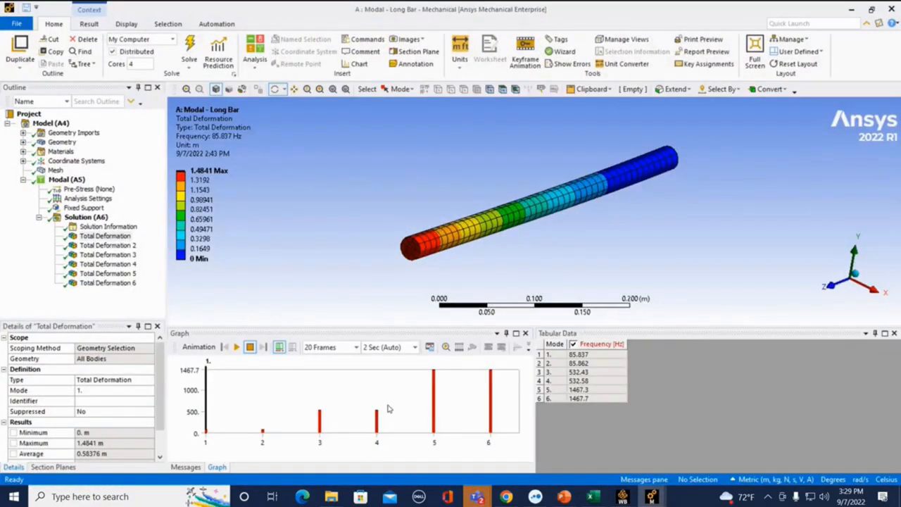
Step: Inspect the long bar's Fixed Support and the natural frequencies in its modal solution
{"action": "mouse_move", "coordinate": [418, 304]}
{"action": "left_mouse_down"}
{"action": "mouse_move", "coordinate": [516, 299]}
{"action": "mouse_move", "coordinate": [423, 298]}
{"action": "left_mouse_up"}
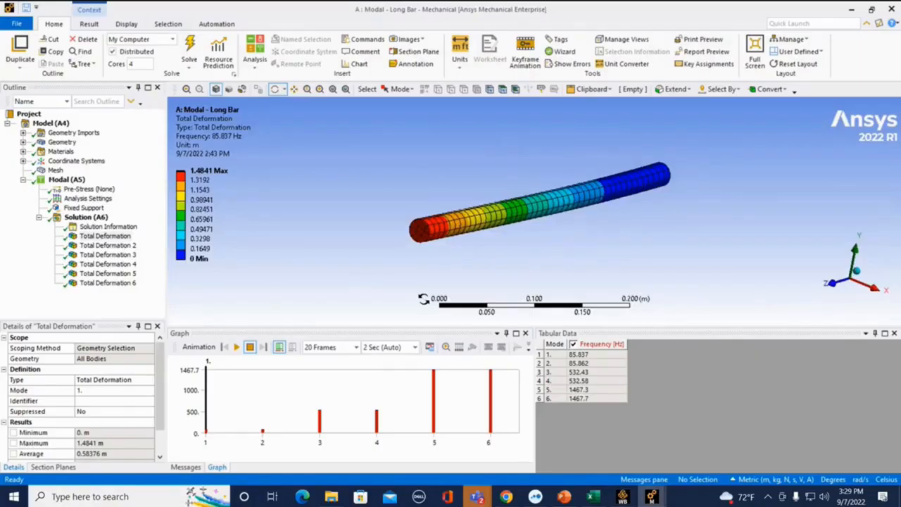
{"action": "left_click", "coordinate": [81, 209]}
{"action": "left_click_drag", "start_coordinate": [511, 221], "coordinate": [529, 224]}
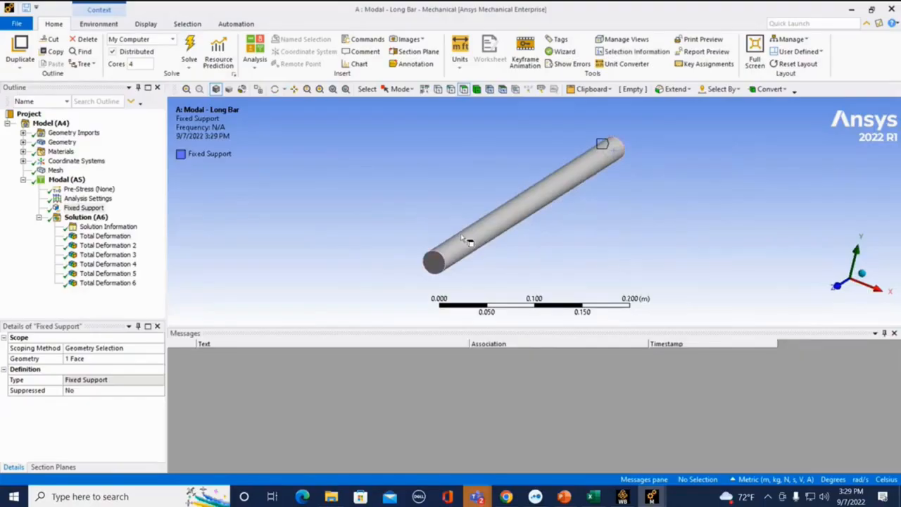
{"action": "left_click", "coordinate": [70, 221]}
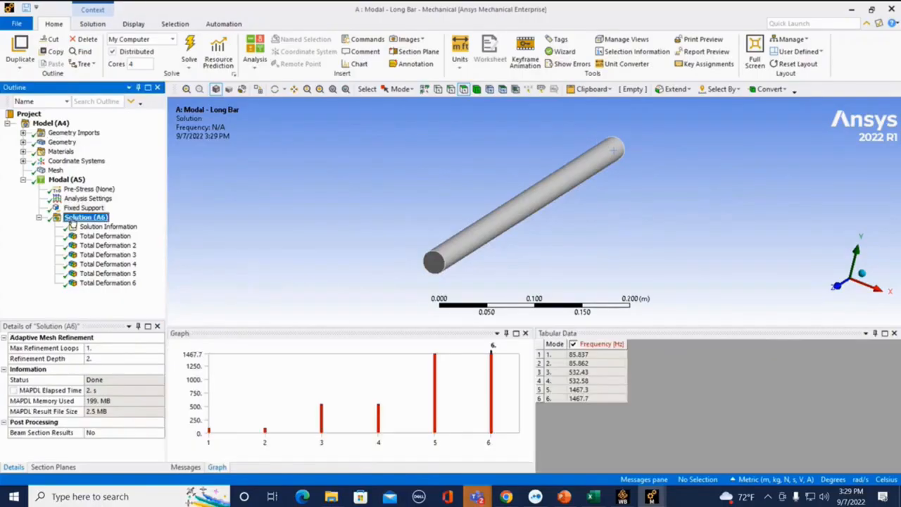
{"action": "left_click_drag", "start_coordinate": [545, 243], "coordinate": [537, 239]}
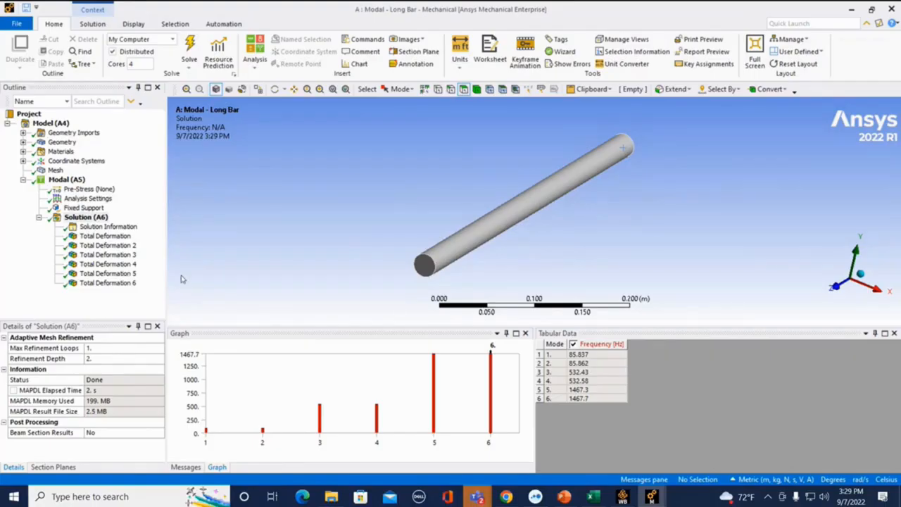
Step: Animate the long bar's first four mode shapes through its Total Deformation results
{"action": "left_click", "coordinate": [106, 235]}
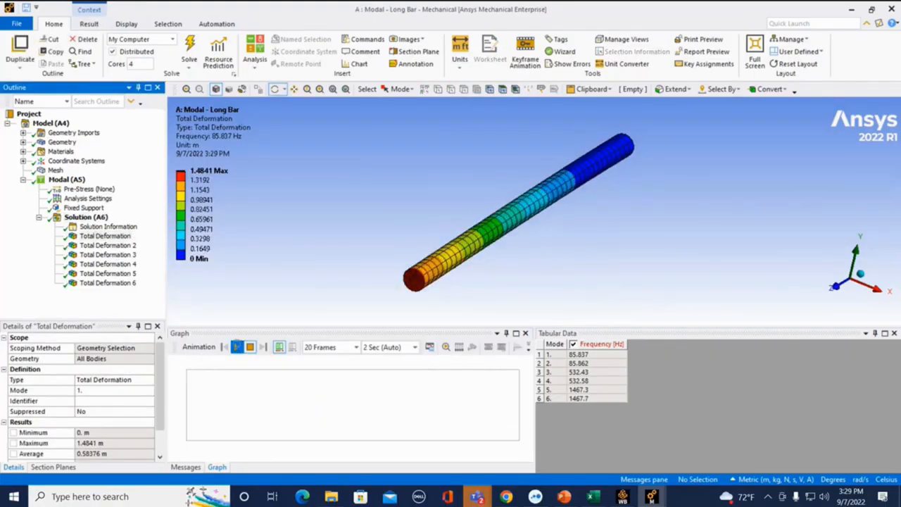
{"action": "left_click", "coordinate": [237, 346]}
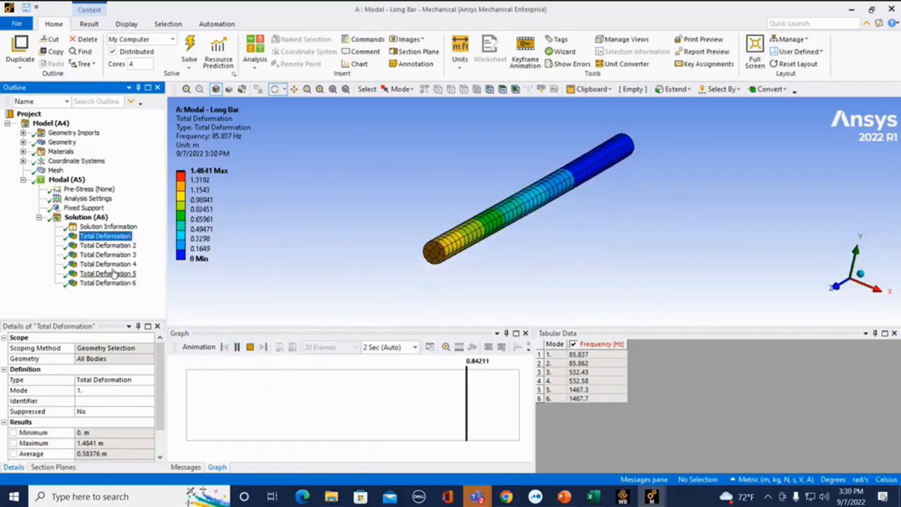
{"action": "left_click", "coordinate": [108, 246]}
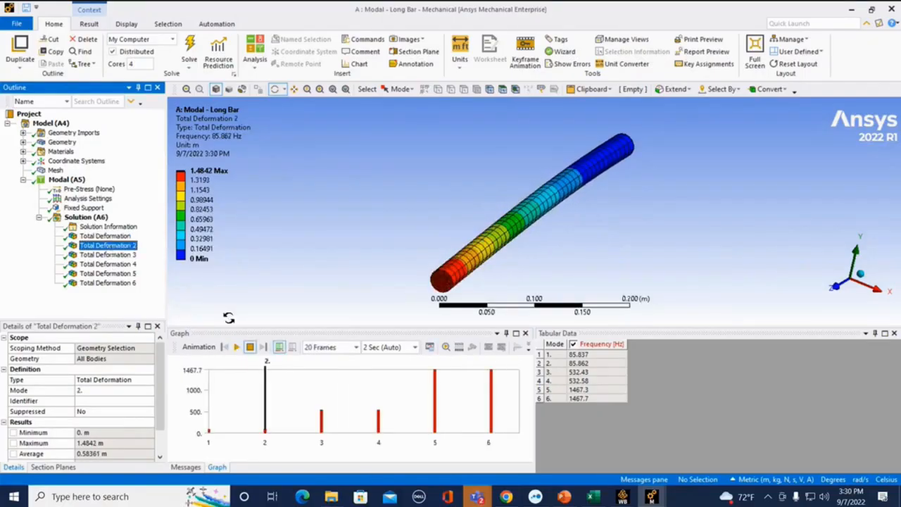
{"action": "left_click", "coordinate": [250, 347]}
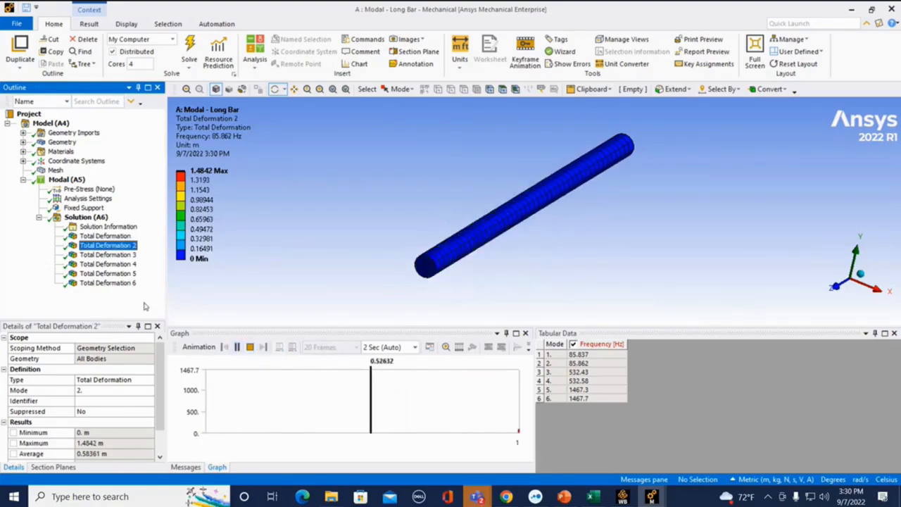
{"action": "left_click", "coordinate": [105, 254]}
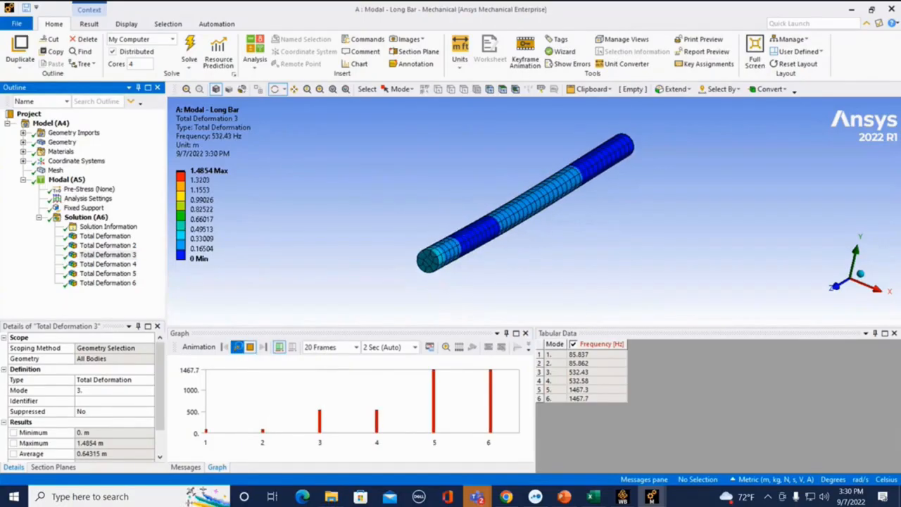
{"action": "left_click", "coordinate": [123, 265]}
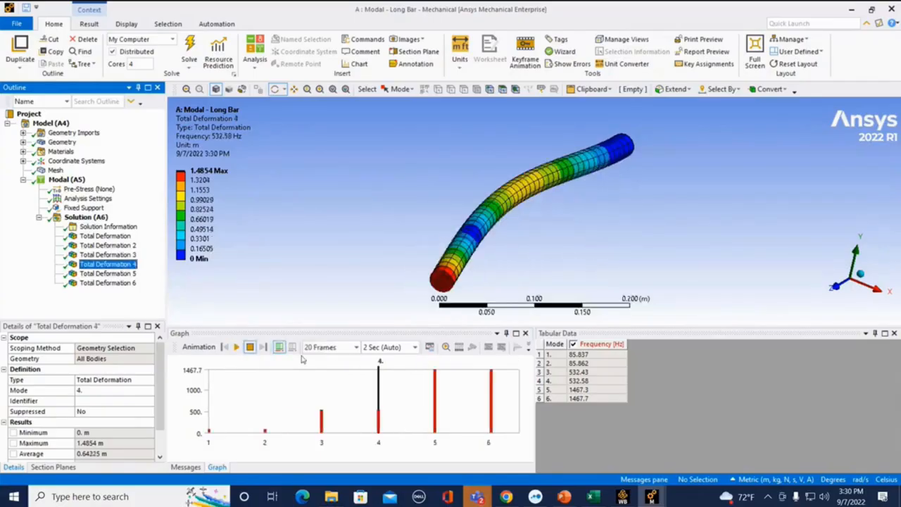
{"action": "left_click", "coordinate": [241, 346]}
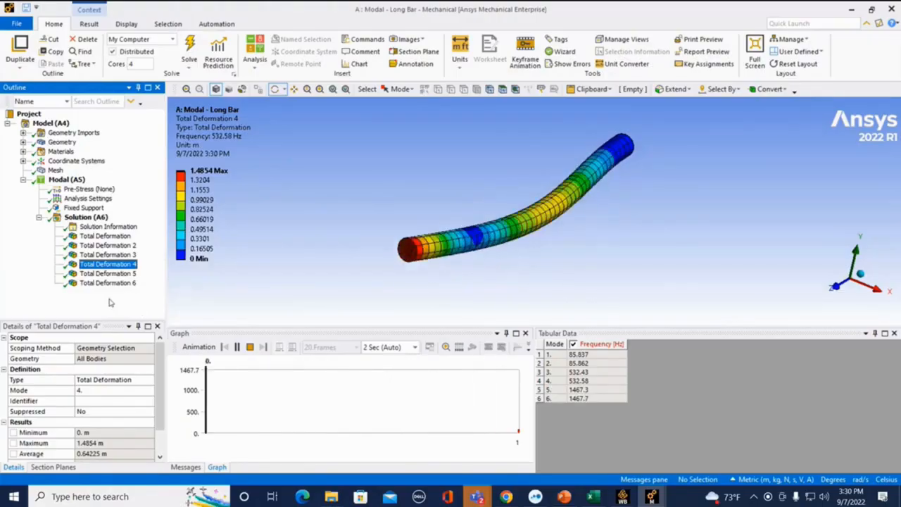
Step: Add a Response Spectrum analysis to the long bar's modal project
{"action": "left_click", "coordinate": [65, 180]}
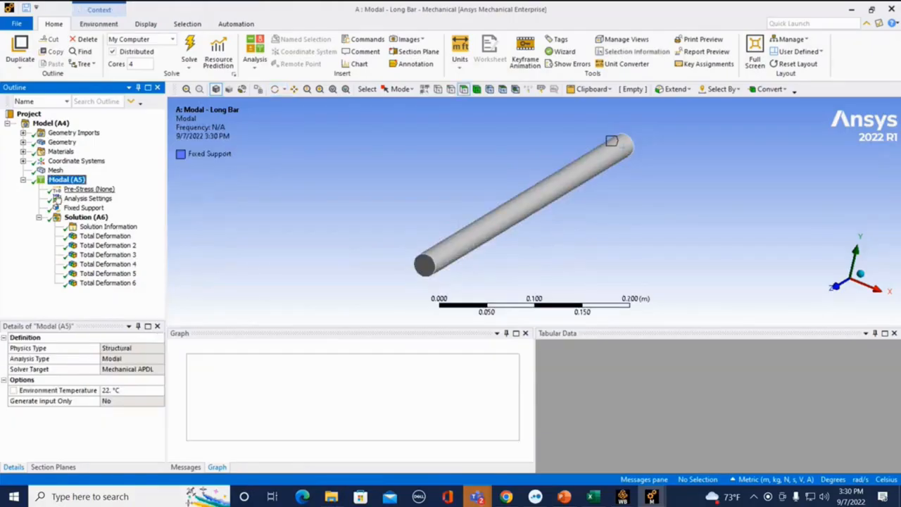
{"action": "left_click", "coordinate": [253, 65]}
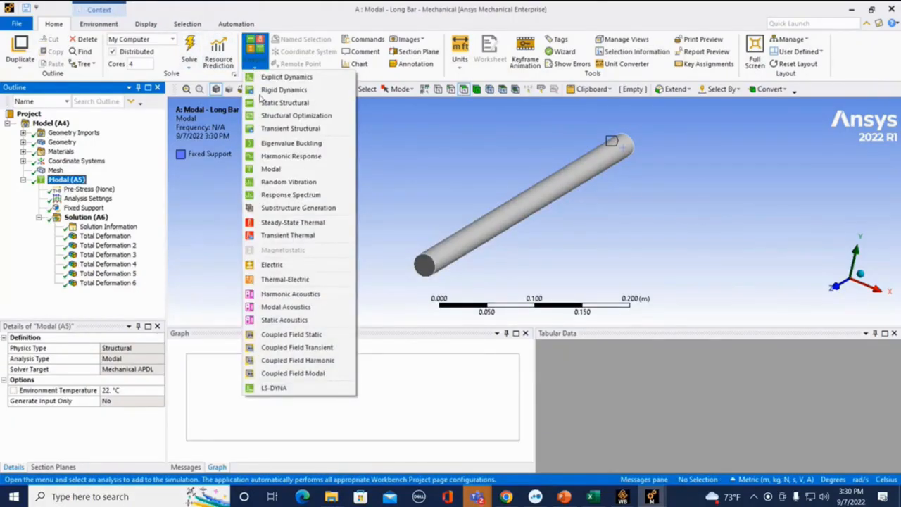
{"action": "left_click", "coordinate": [289, 197]}
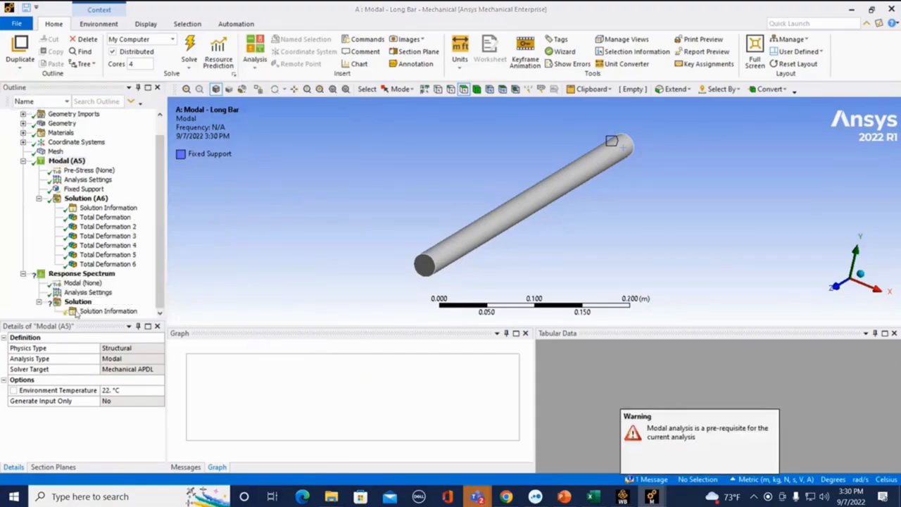
Step: Set the Response Spectrum's Modal Environment to the existing Modal analysis
{"action": "left_click", "coordinate": [83, 283]}
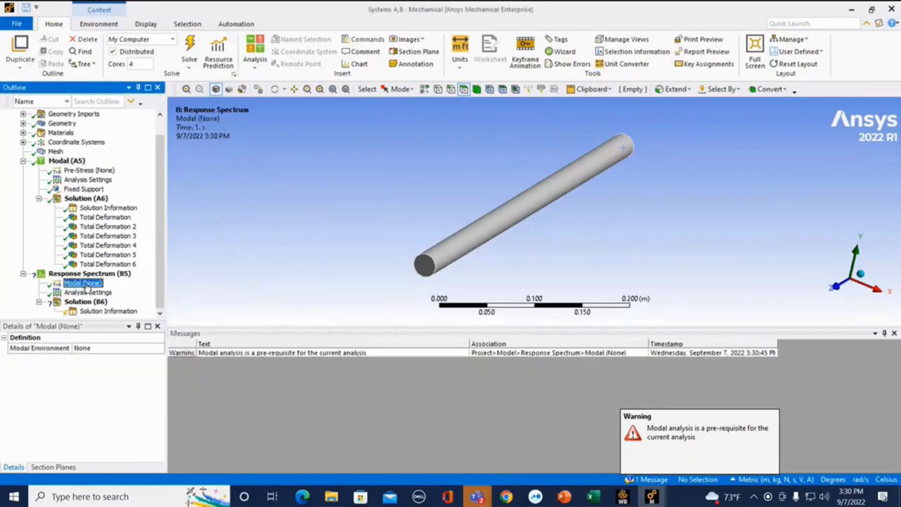
{"action": "left_click", "coordinate": [159, 348]}
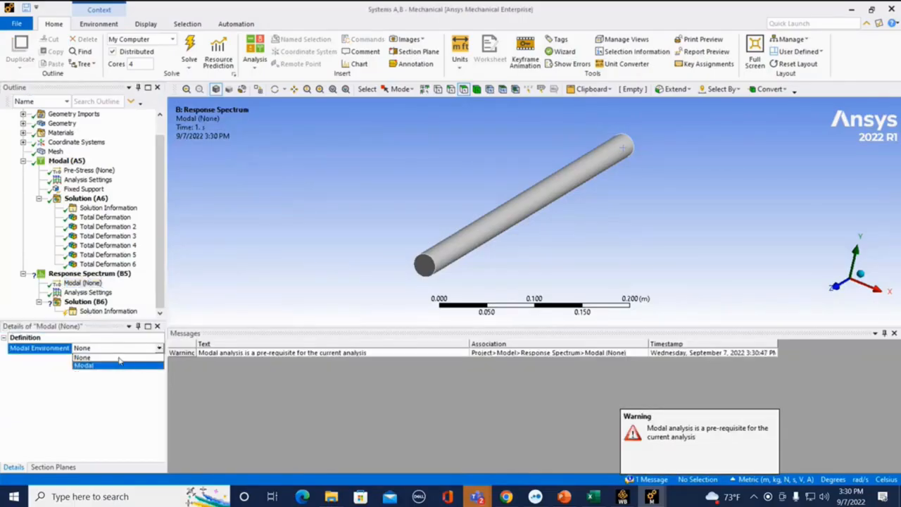
{"action": "key", "text": "Return"}
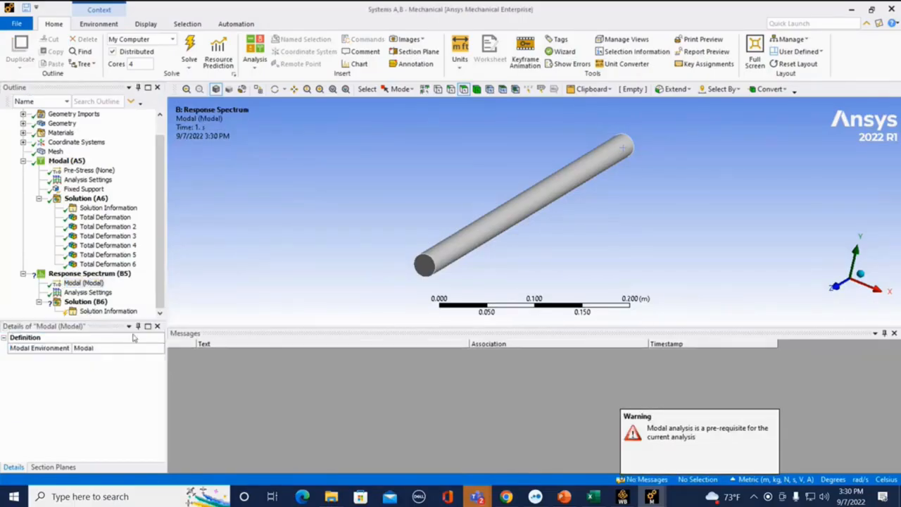
Step: In the Response Spectrum's analysis settings, choose Single Point as the spectrum type and SRSS as the modes combination type
{"action": "left_click", "coordinate": [87, 292]}
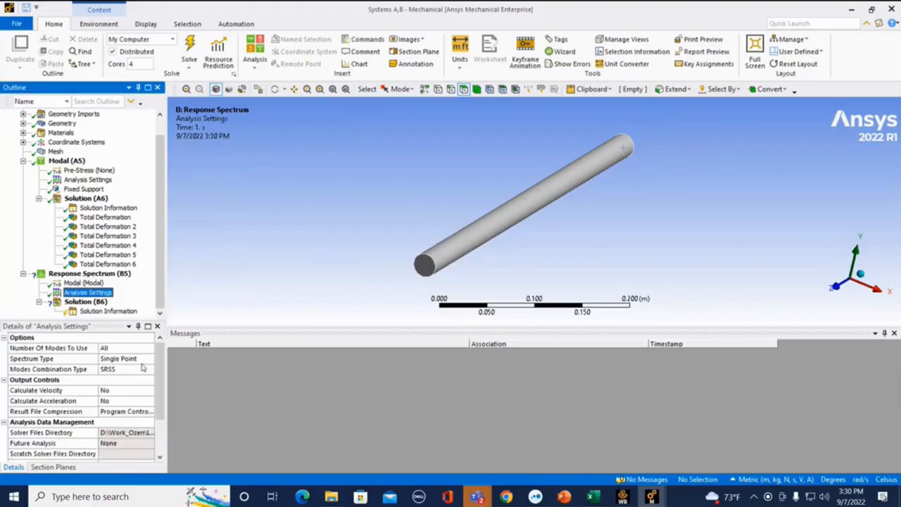
{"action": "mouse_move", "coordinate": [160, 361]}
{"action": "left_mouse_down"}
{"action": "mouse_move", "coordinate": [159, 380]}
{"action": "mouse_move", "coordinate": [160, 357]}
{"action": "left_mouse_up"}
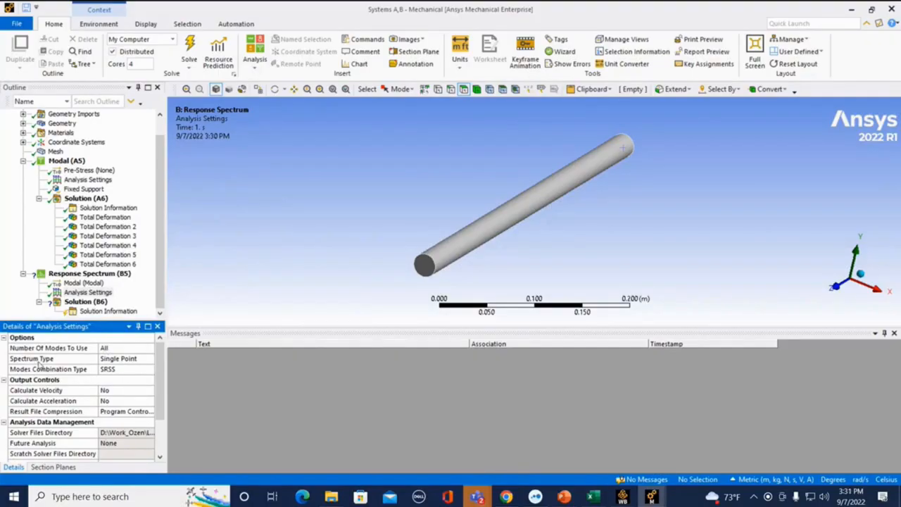
{"action": "left_click", "coordinate": [142, 359]}
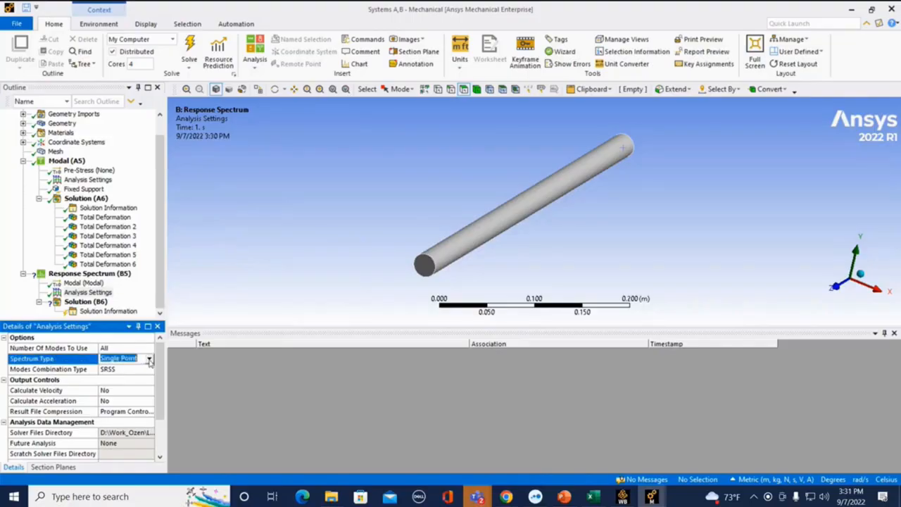
{"action": "left_click", "coordinate": [149, 359]}
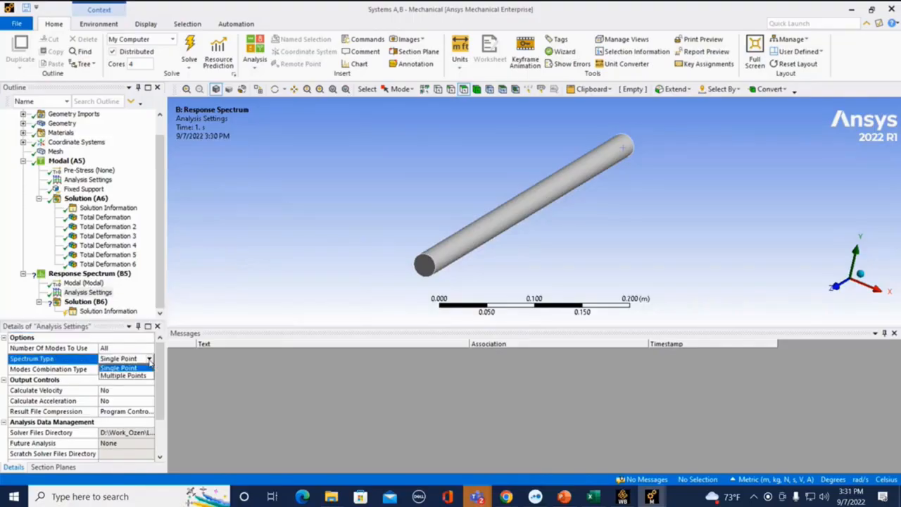
{"action": "left_click", "coordinate": [150, 361]}
{"action": "left_click", "coordinate": [150, 361]}
{"action": "left_click", "coordinate": [113, 367]}
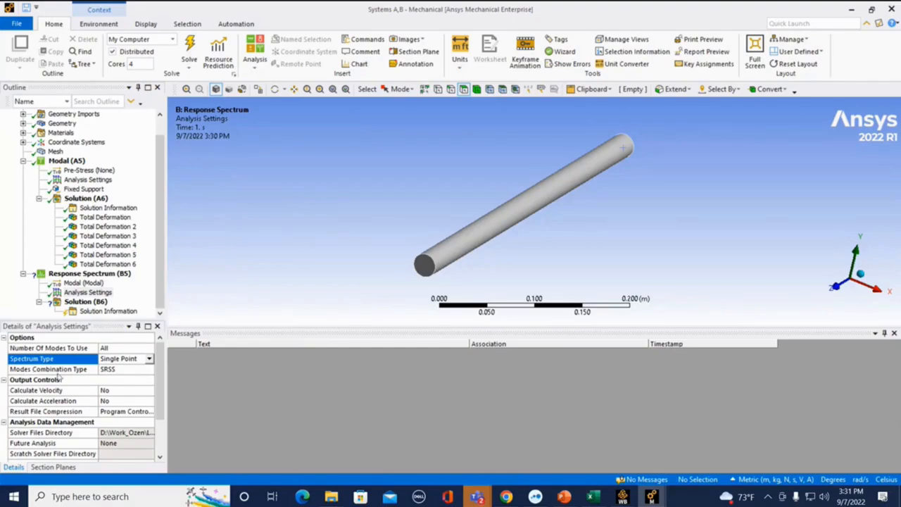
{"action": "left_click", "coordinate": [131, 373]}
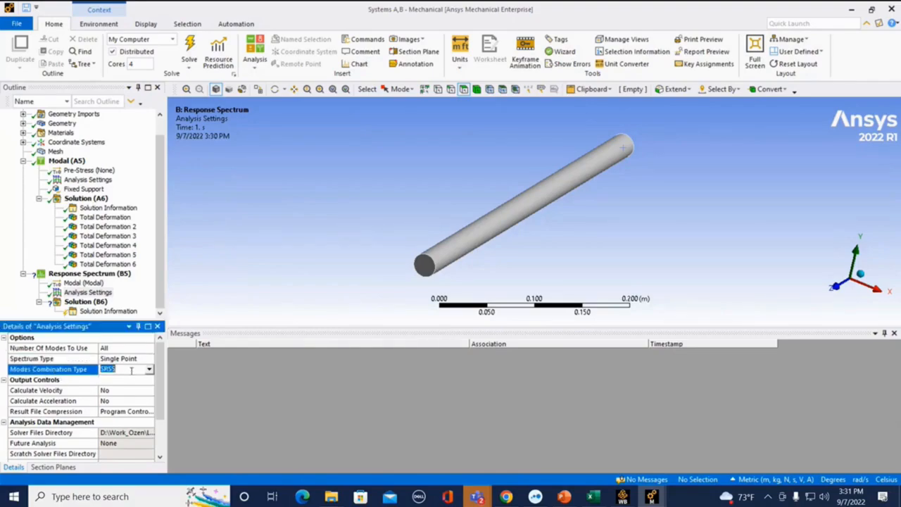
{"action": "left_click", "coordinate": [148, 371]}
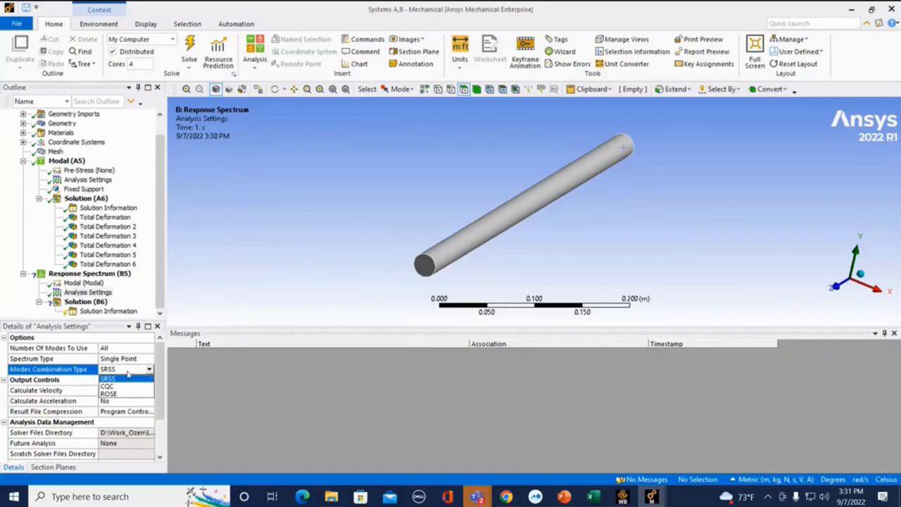
{"action": "left_click", "coordinate": [126, 378]}
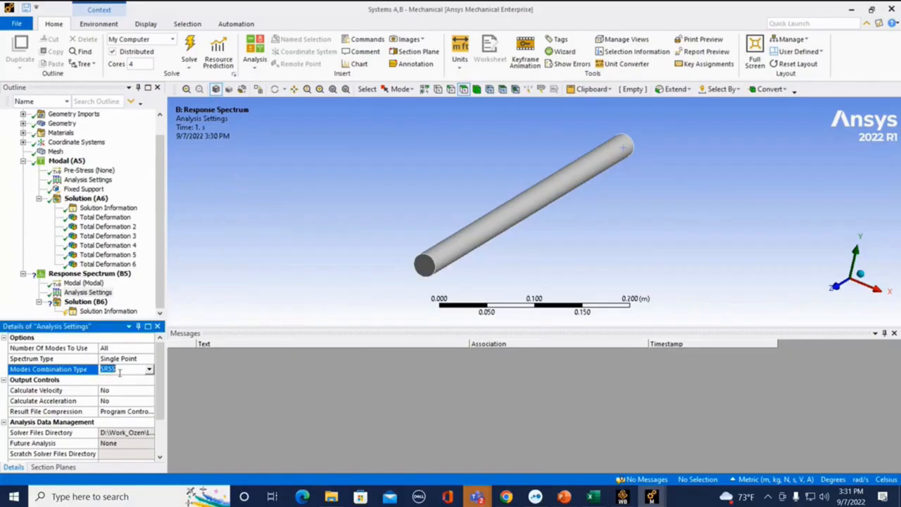
Step: Enable the velocity and acceleration calculations in the Response Spectrum's output controls
{"action": "left_click", "coordinate": [127, 391]}
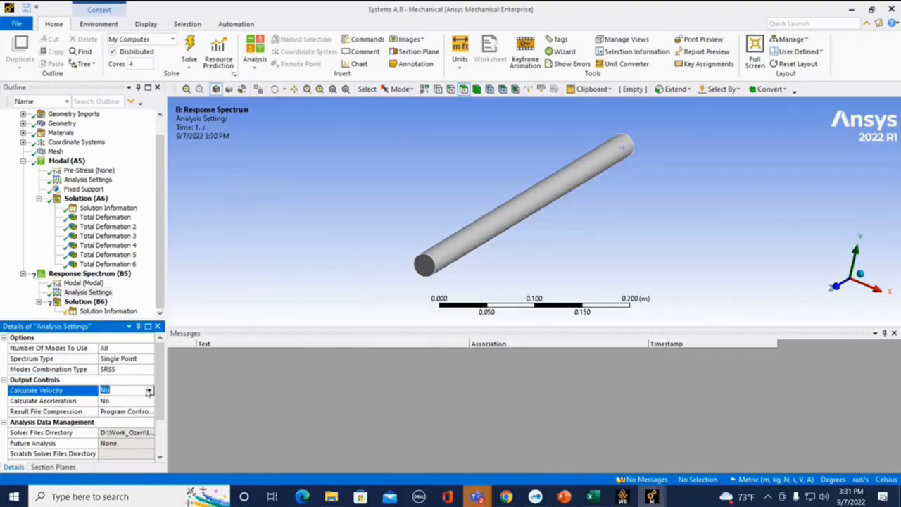
{"action": "left_click", "coordinate": [150, 392]}
{"action": "left_click", "coordinate": [133, 401]}
{"action": "left_click", "coordinate": [135, 401]}
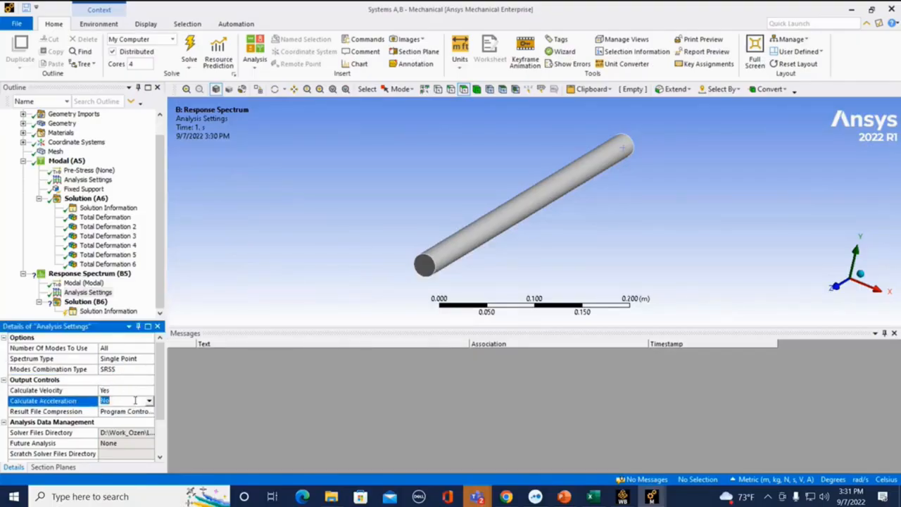
{"action": "left_click", "coordinate": [149, 401]}
{"action": "left_click", "coordinate": [134, 412]}
Step: Add an RS Acceleration load to the Response Spectrum and paste the copied frequency–acceleration spectrum into its table
{"action": "right_click", "coordinate": [102, 275]}
{"action": "mouse_move", "coordinate": [133, 282]}
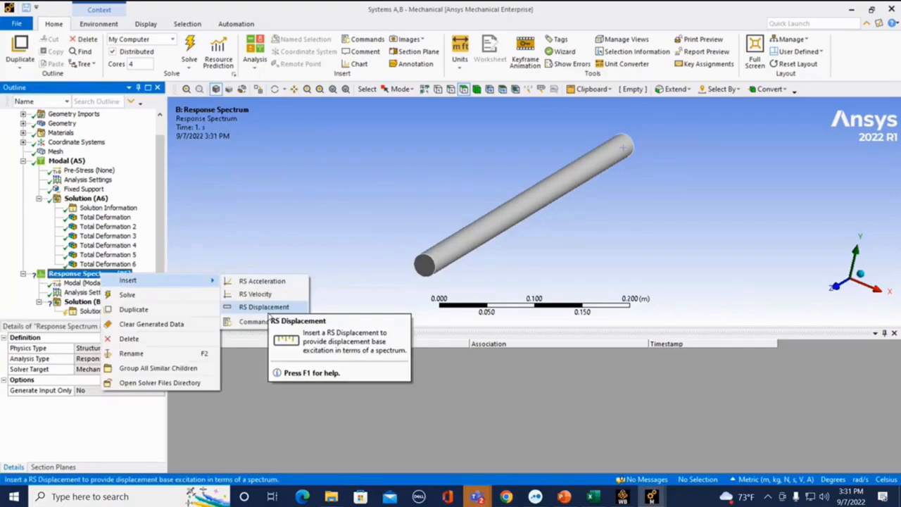
{"action": "left_click", "coordinate": [254, 282]}
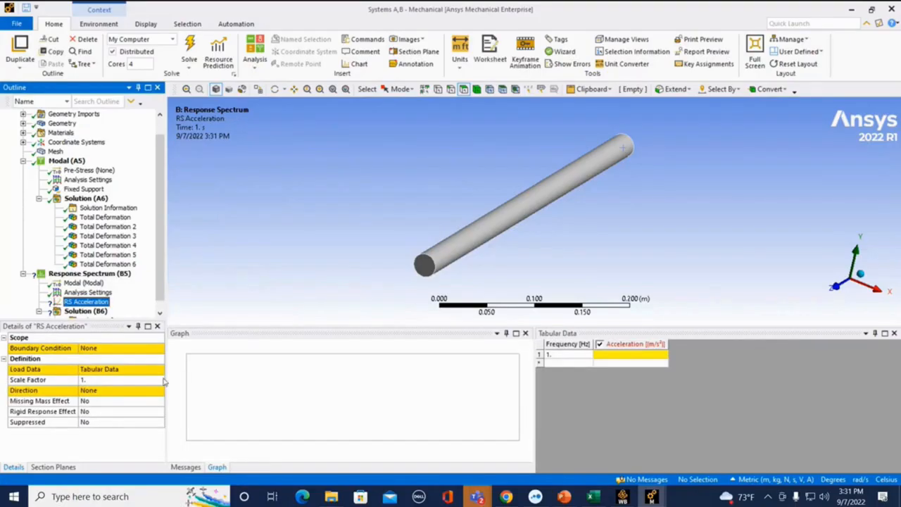
{"action": "left_click", "coordinate": [569, 355]}
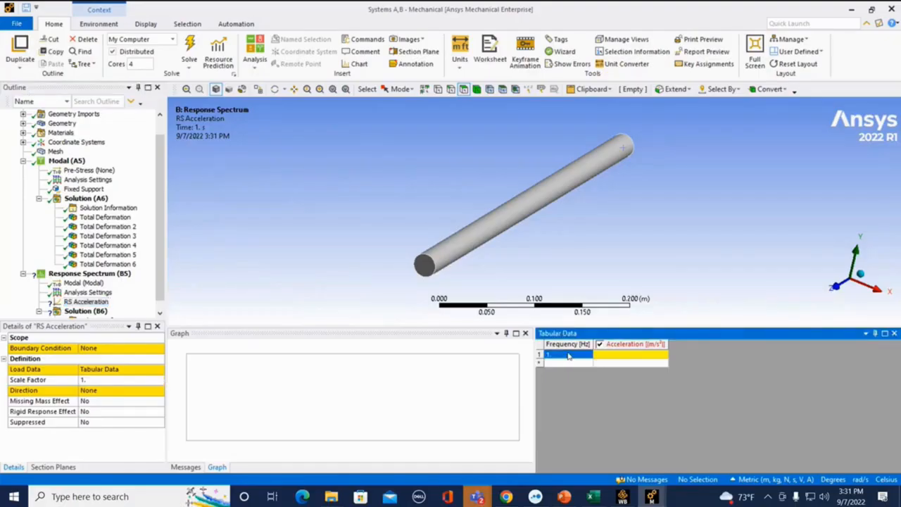
{"action": "type", "text": "979.2\t2353.8 1022.6\t5710.3 1072.5\t6501.7 1130.5\t6571.6 1199.1\t6427. 1281.9\t6220.7 1384.6\t6000.7 1516.8\t5788.8 1695.8\t5588.6 1958.1\t5402.4 2398.2\t5230.3 3391.6\t5071.6"}
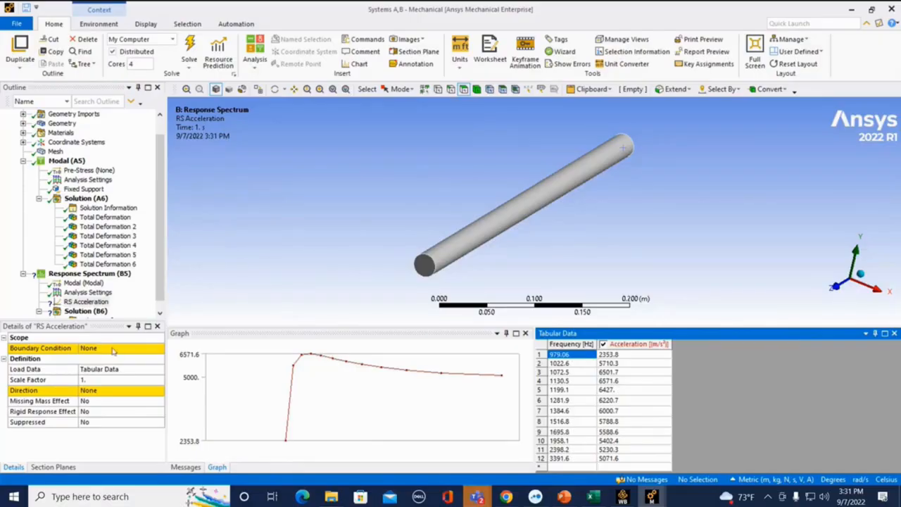
Step: Apply the RS Acceleration to All Supports in the Y Axis direction
{"action": "left_click", "coordinate": [113, 348]}
{"action": "left_click", "coordinate": [160, 349]}
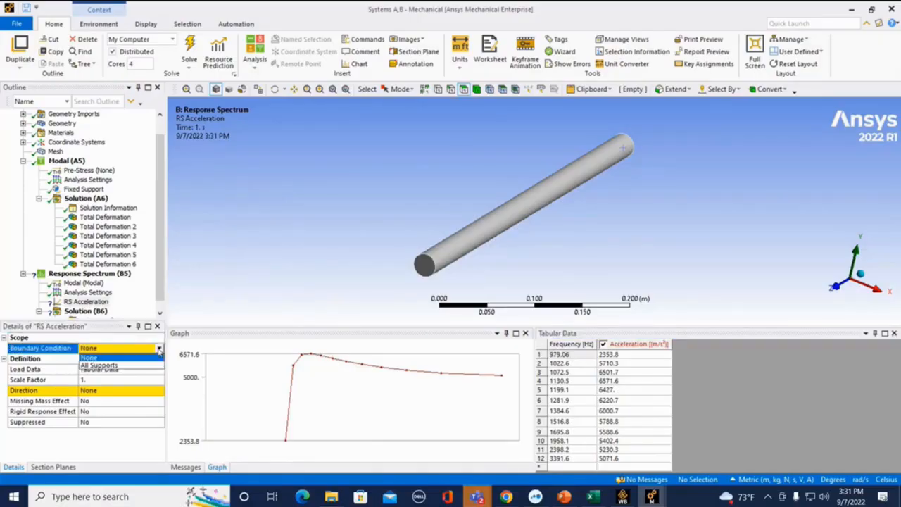
{"action": "left_click", "coordinate": [118, 364]}
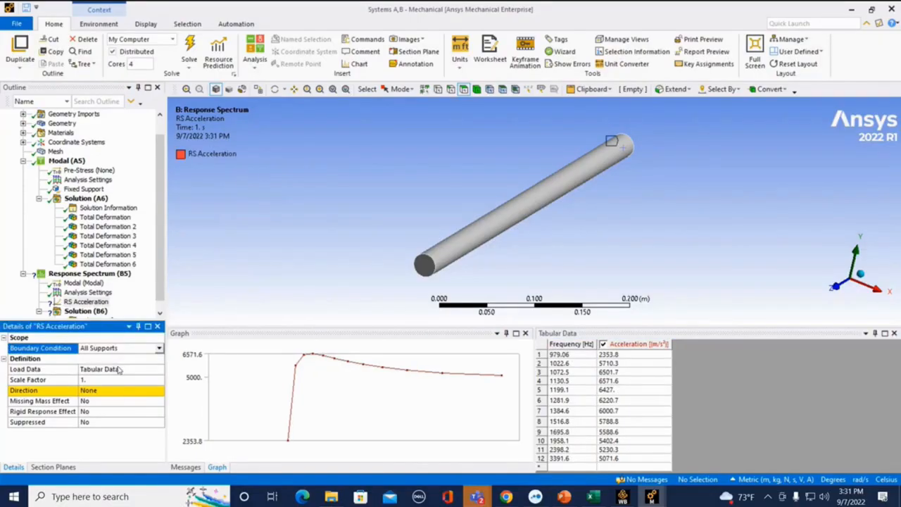
{"action": "left_click", "coordinate": [116, 391]}
{"action": "left_click", "coordinate": [160, 392]}
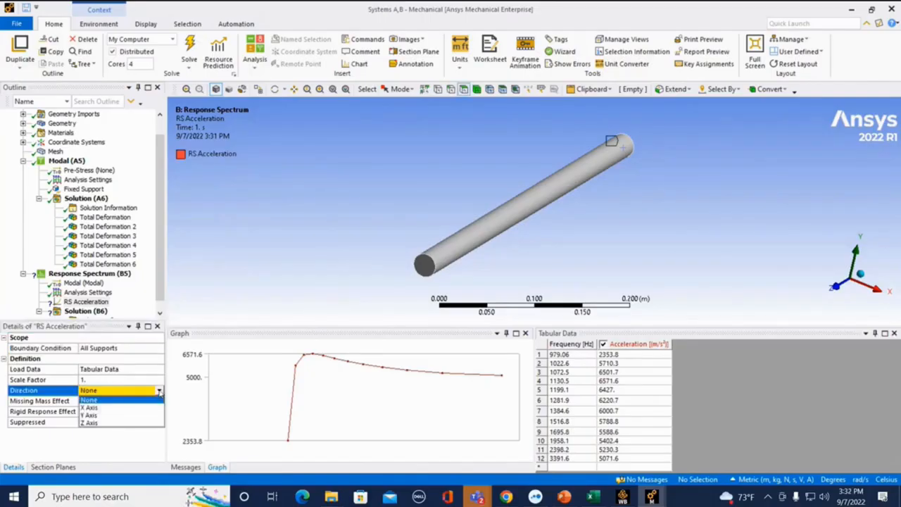
{"action": "left_click", "coordinate": [116, 415]}
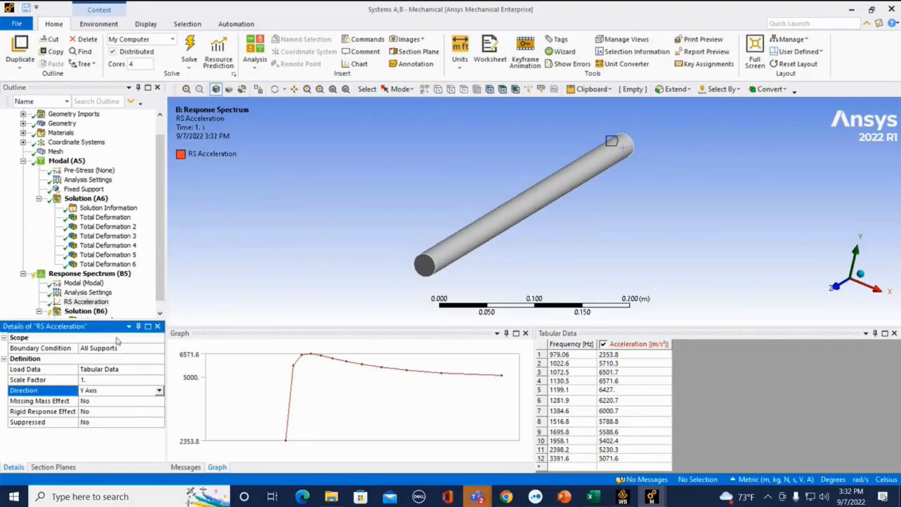
Step: Solve the Response Spectrum analysis
{"action": "scroll", "coordinate": [98, 310], "scroll_direction": "down", "scroll_amount": 1}
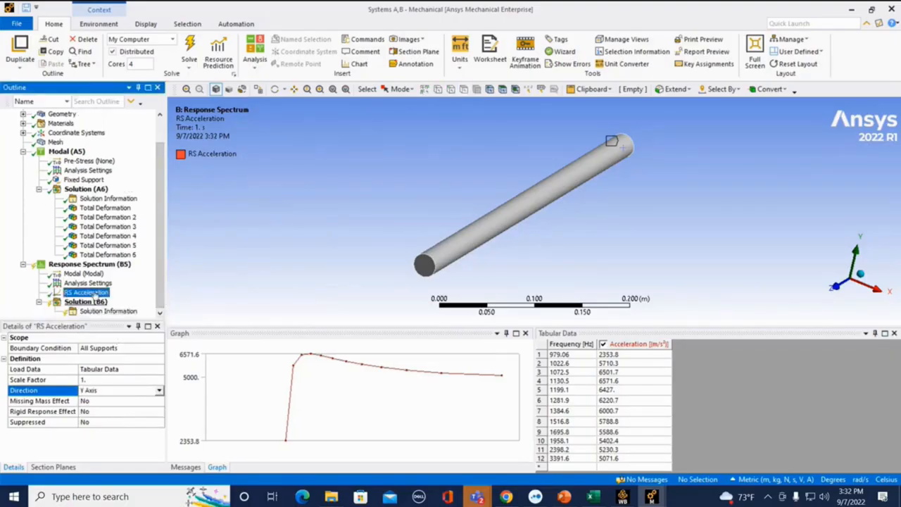
{"action": "right_click", "coordinate": [95, 265]}
{"action": "left_click", "coordinate": [122, 287]}
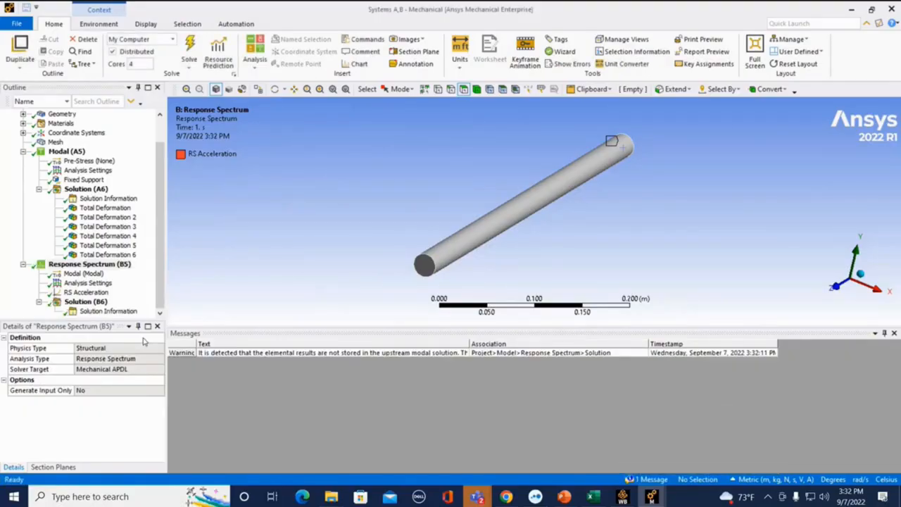
Step: Add a Total Deformation result to the Response Spectrum solution, retrieve it and inspect its contours on the bar
{"action": "left_click", "coordinate": [161, 298]}
{"action": "right_click", "coordinate": [96, 302]}
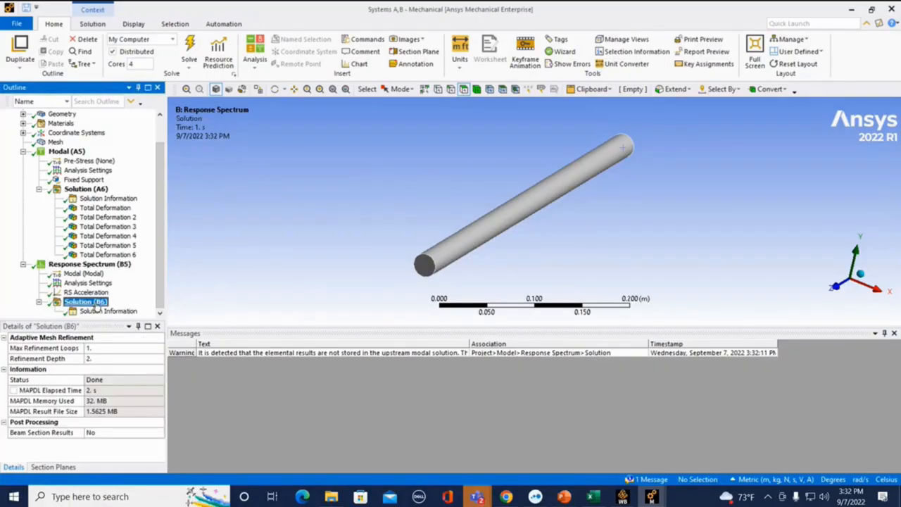
{"action": "mouse_move", "coordinate": [134, 309]}
{"action": "mouse_move", "coordinate": [239, 309]}
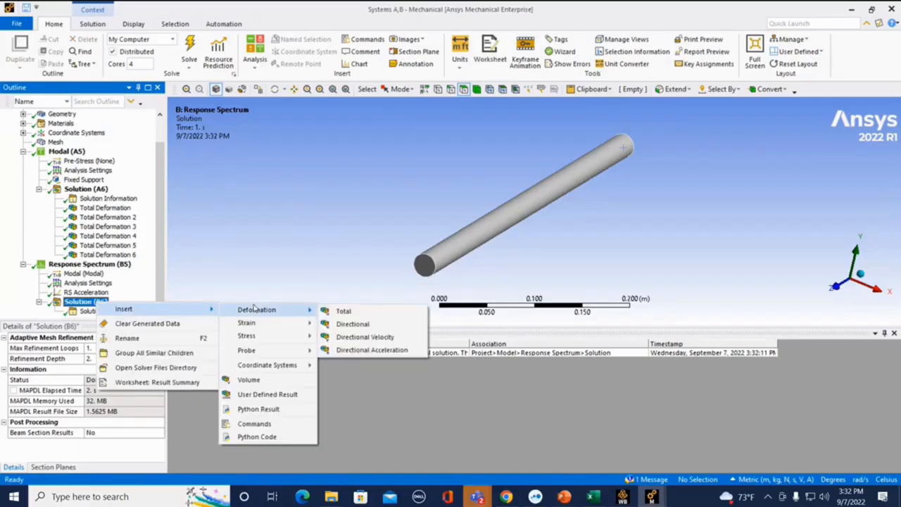
{"action": "left_click", "coordinate": [343, 309]}
{"action": "left_click", "coordinate": [94, 312]}
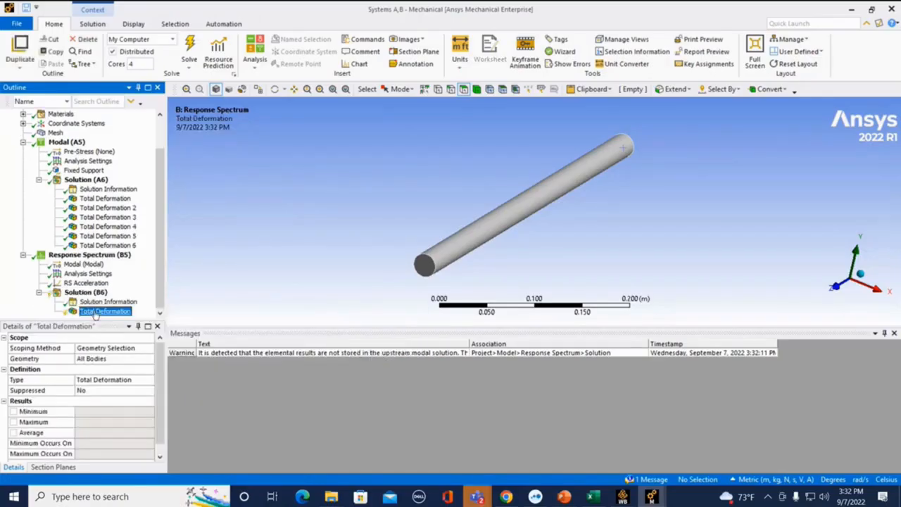
{"action": "right_click", "coordinate": [96, 316]}
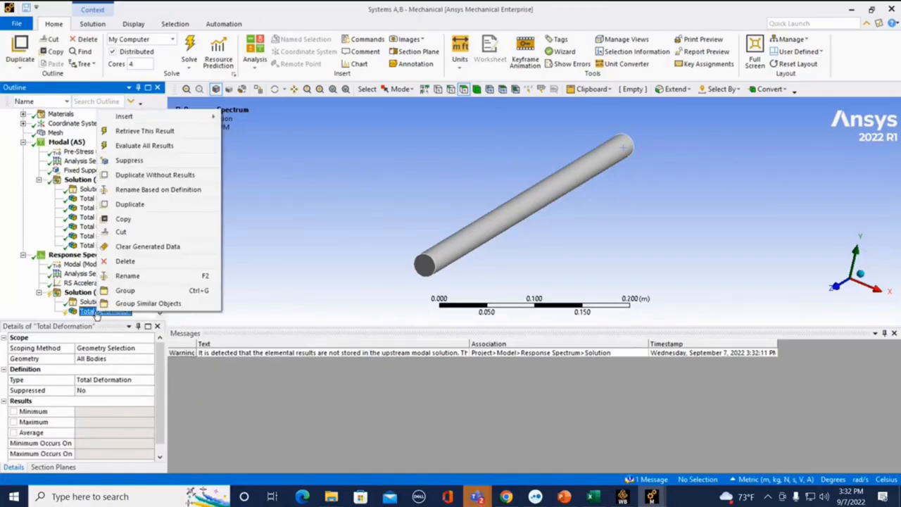
{"action": "left_click", "coordinate": [147, 137]}
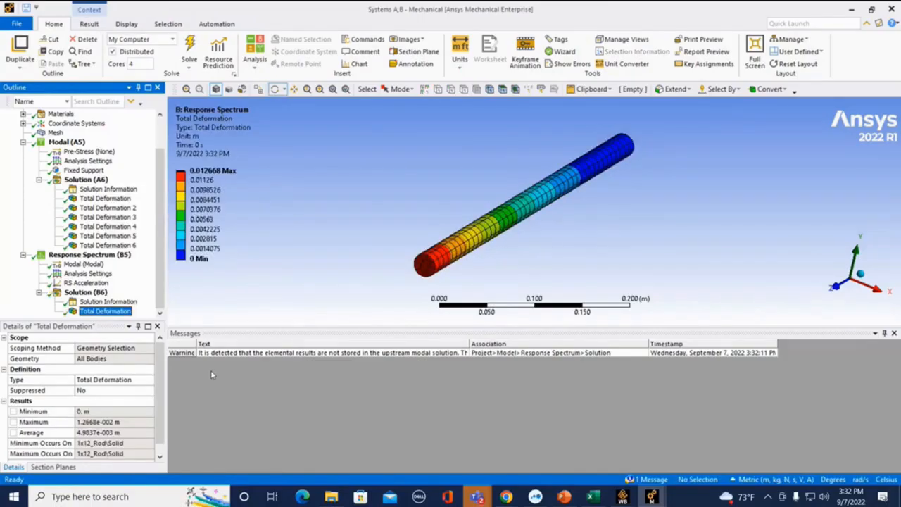
{"action": "left_click_drag", "start_coordinate": [333, 308], "coordinate": [464, 258]}
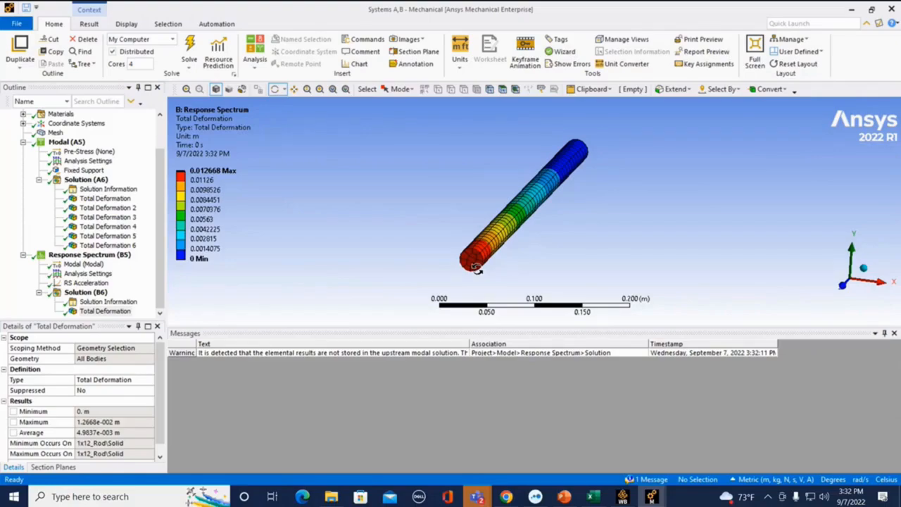
Step: Add an Equivalent (von-Mises) Stress result to the Response Spectrum solution, evaluate it and inspect the stress along the bar
{"action": "right_click", "coordinate": [76, 292]}
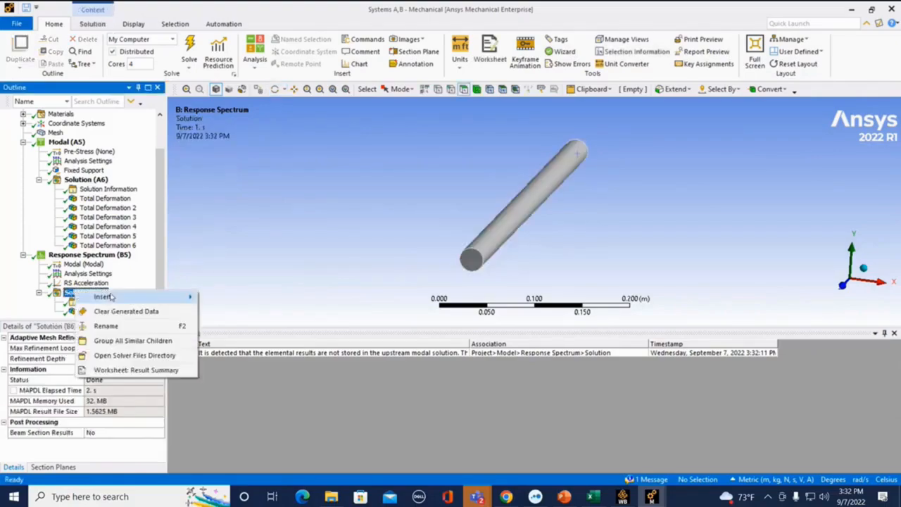
{"action": "mouse_move", "coordinate": [116, 297]}
{"action": "mouse_move", "coordinate": [270, 323]}
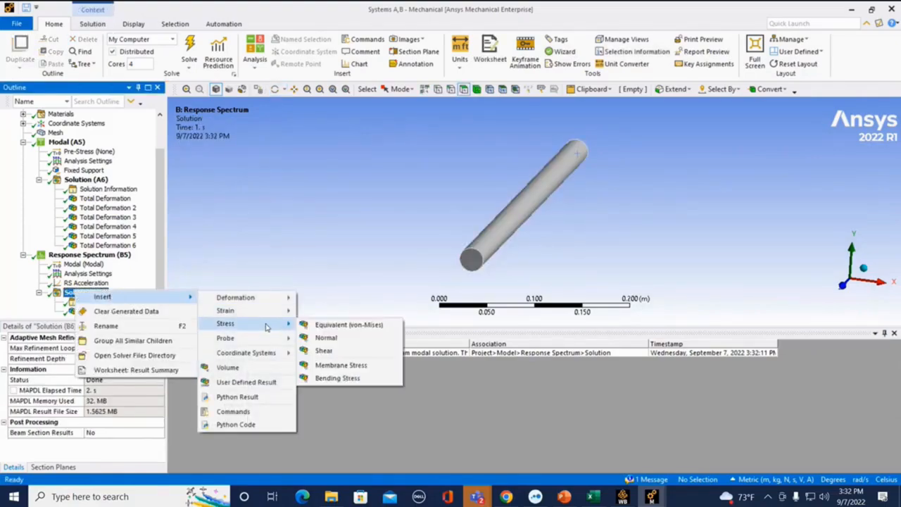
{"action": "left_click", "coordinate": [318, 328]}
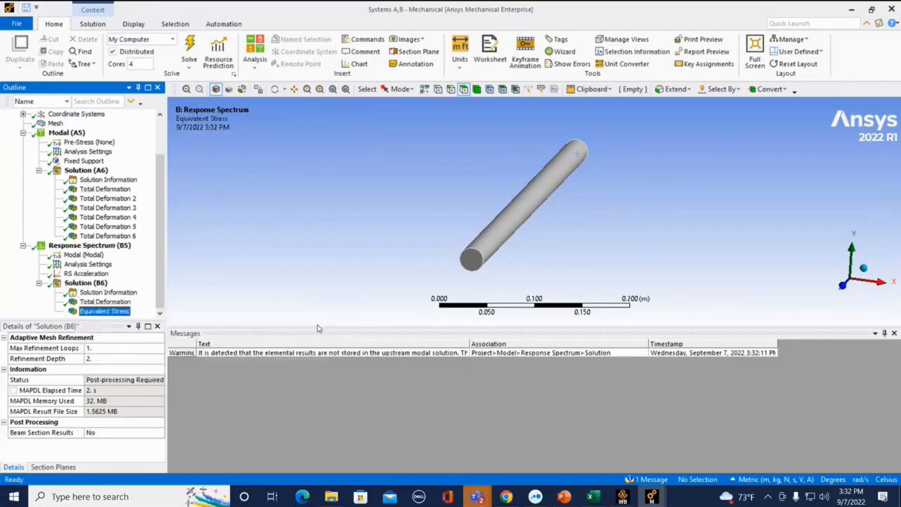
{"action": "right_click", "coordinate": [116, 319]}
{"action": "left_click", "coordinate": [158, 147]}
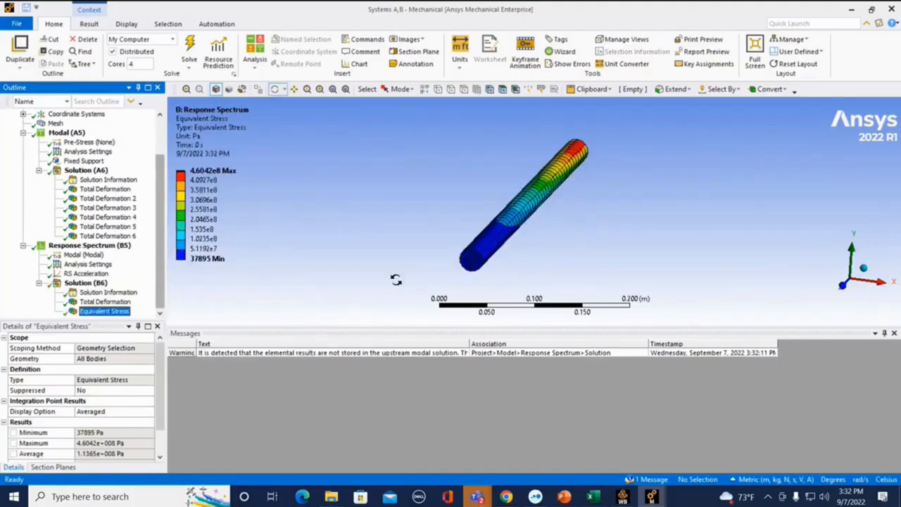
{"action": "left_click_drag", "start_coordinate": [396, 280], "coordinate": [448, 230]}
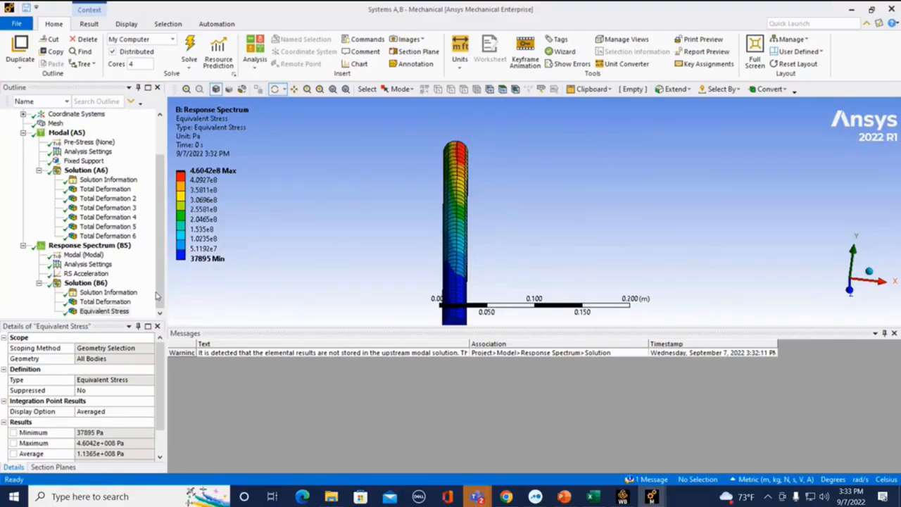
Step: Examine the first modal Total Deformation result of the bar along the Z axis and play its mode shape animation
{"action": "left_click", "coordinate": [103, 190]}
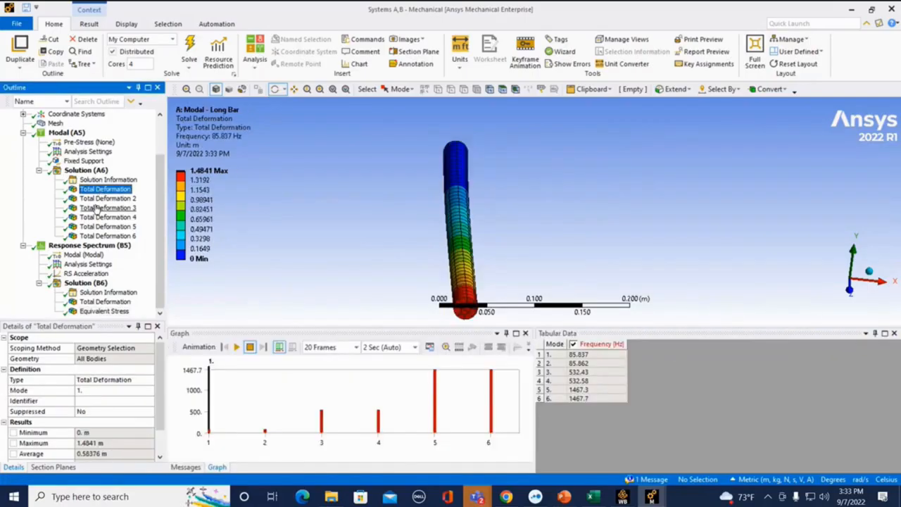
{"action": "left_click_drag", "start_coordinate": [398, 251], "coordinate": [396, 255]}
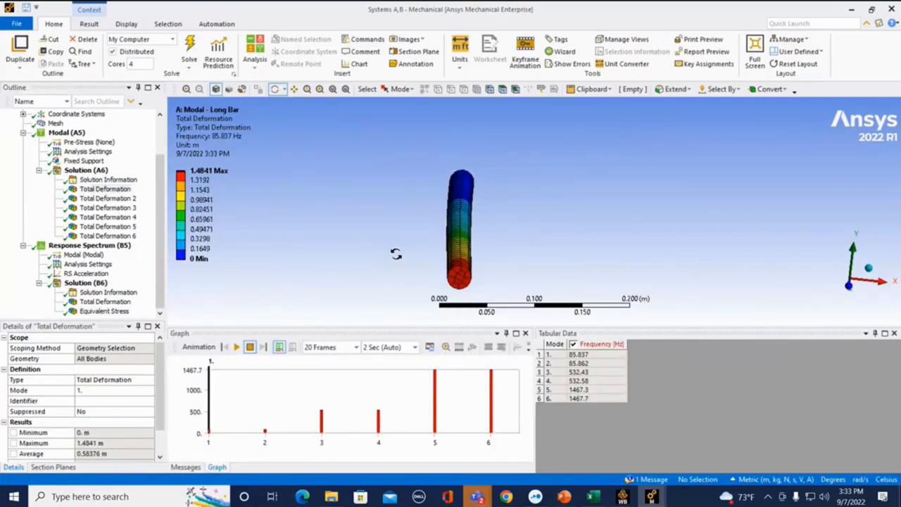
{"action": "left_click", "coordinate": [849, 287]}
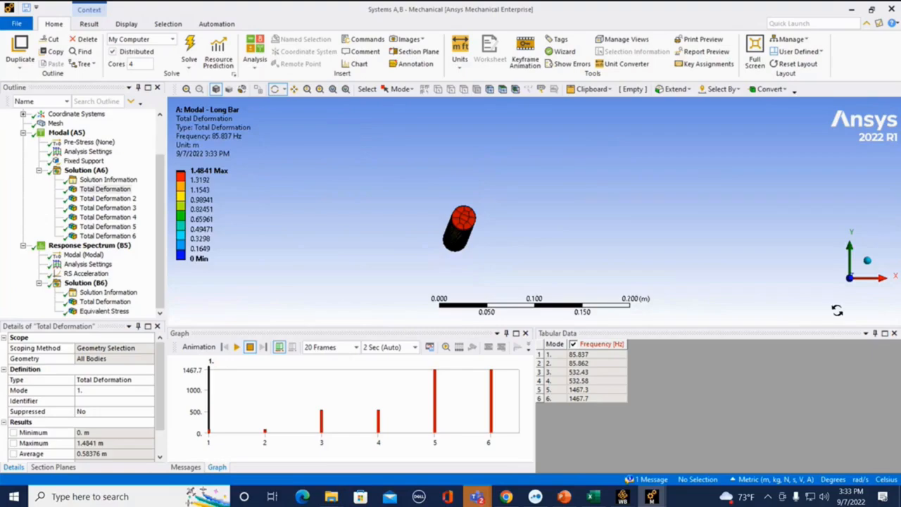
{"action": "left_click", "coordinate": [237, 346]}
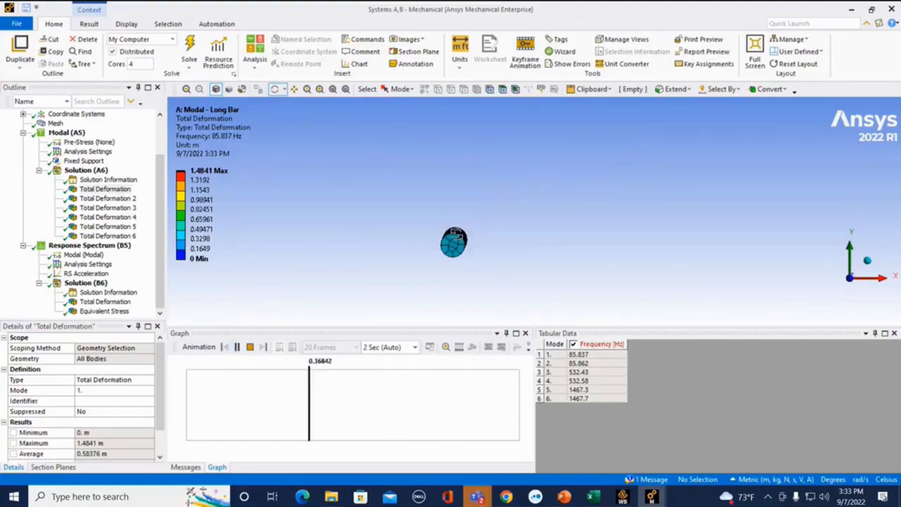
{"action": "left_click", "coordinate": [250, 348]}
Step: Duplicate the solved Response Spectrum analysis and expand the copy in the model tree
{"action": "right_click", "coordinate": [89, 245]}
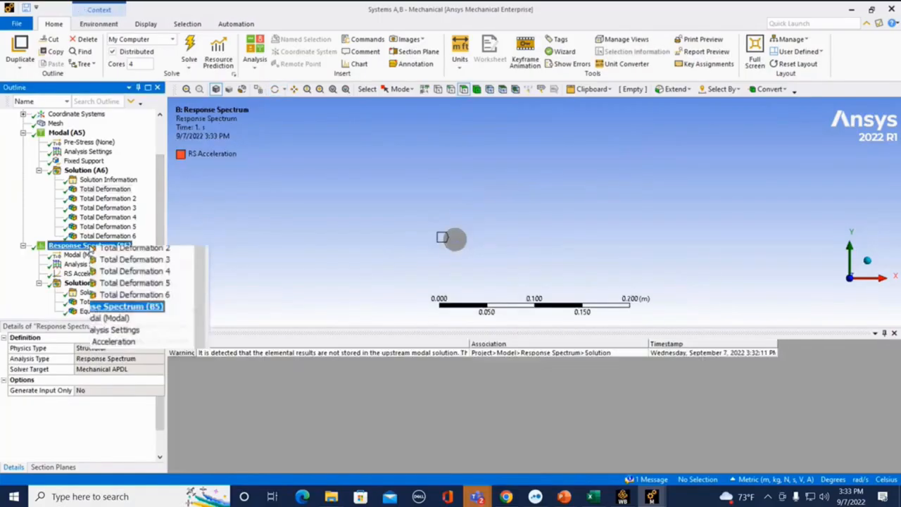
{"action": "key", "text": "Escape"}
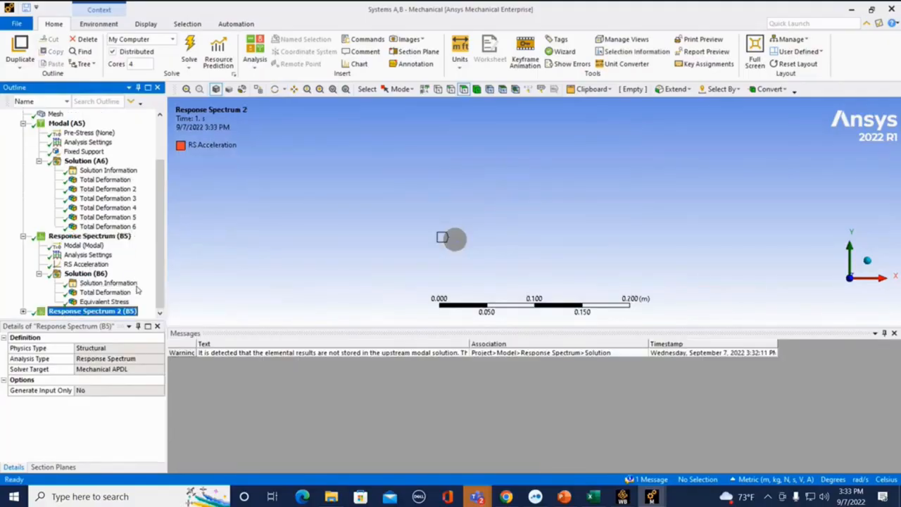
{"action": "left_click", "coordinate": [23, 312]}
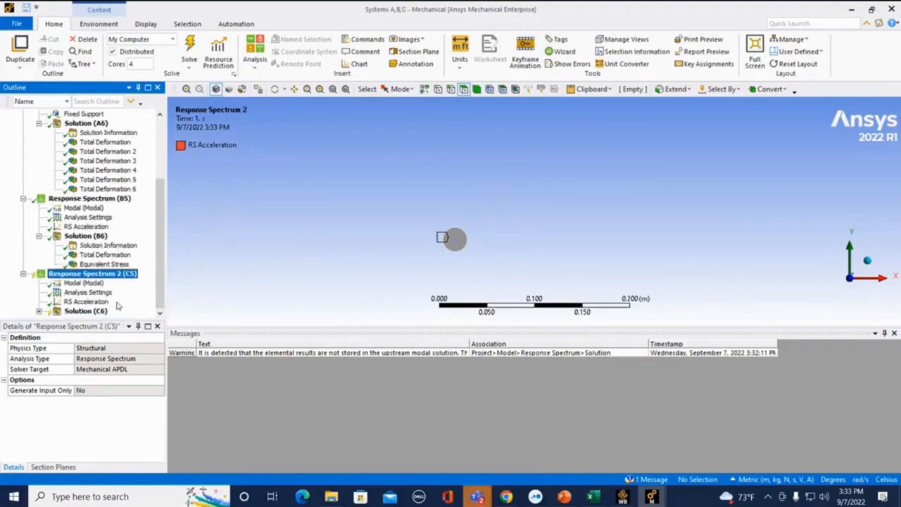
Step: Set the Modes Combination Type of the duplicated Response Spectrum analysis to ROSE
{"action": "left_click", "coordinate": [86, 293]}
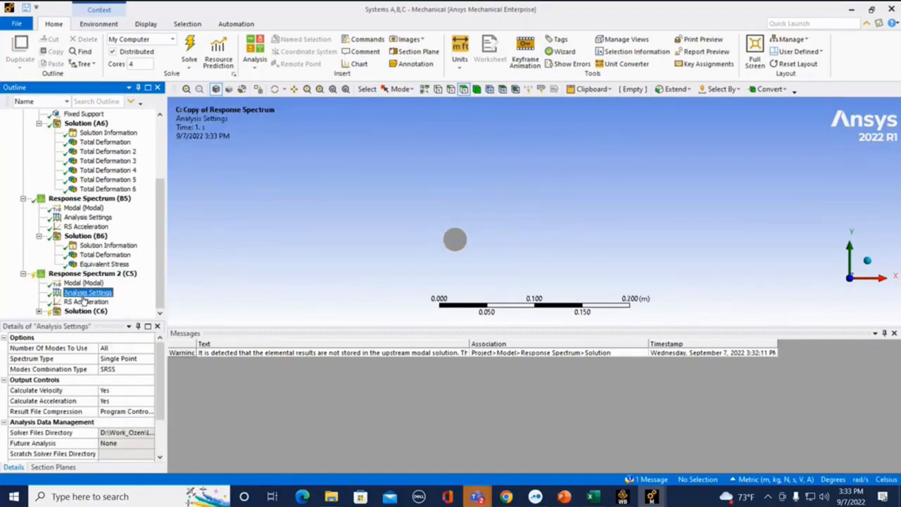
{"action": "left_click", "coordinate": [139, 372]}
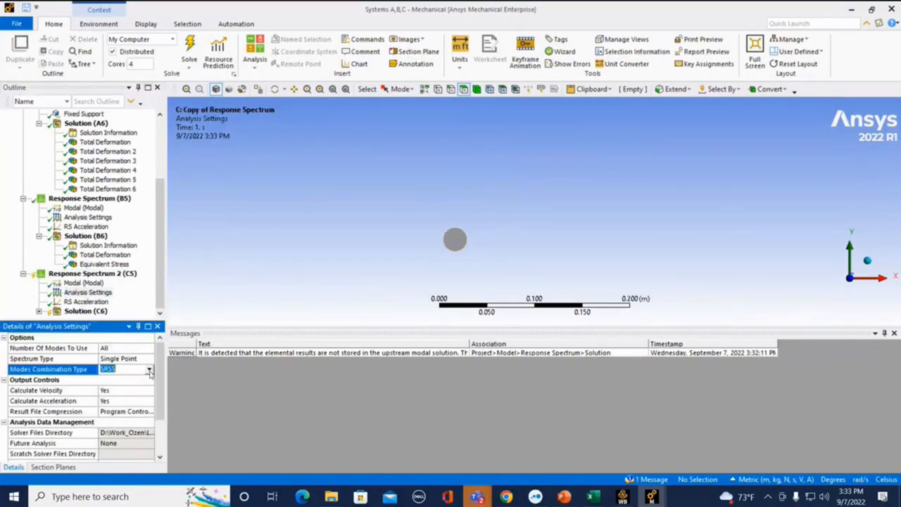
{"action": "left_click", "coordinate": [149, 370]}
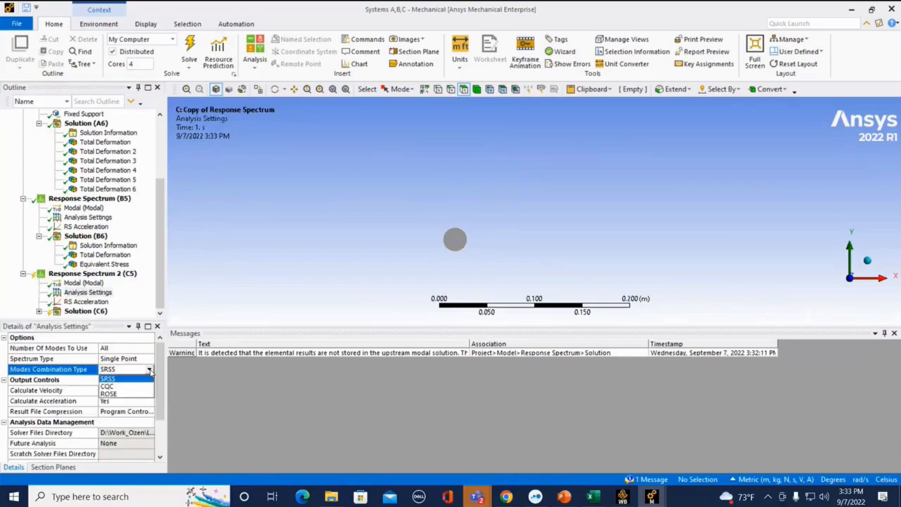
{"action": "left_click", "coordinate": [127, 395]}
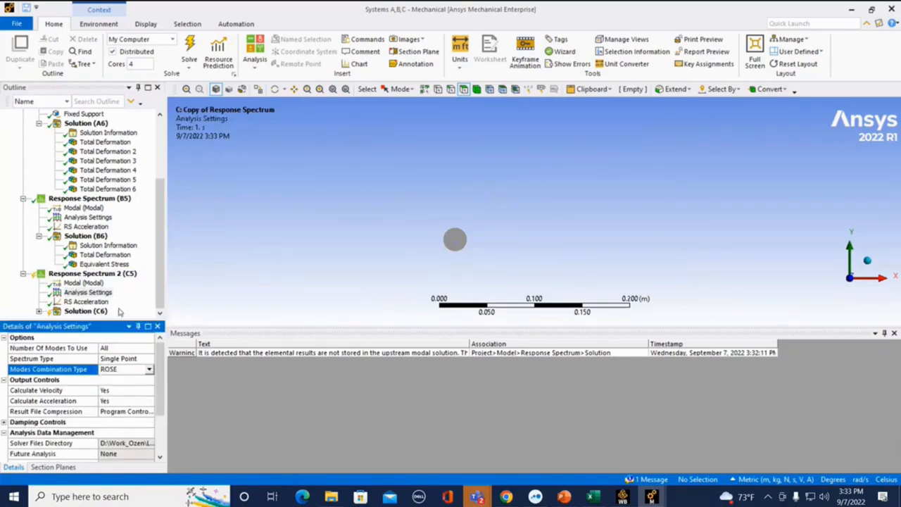
Step: Solve the duplicated Response Spectrum analysis and inspect its Equivalent Stress contours along the bar
{"action": "right_click", "coordinate": [107, 274]}
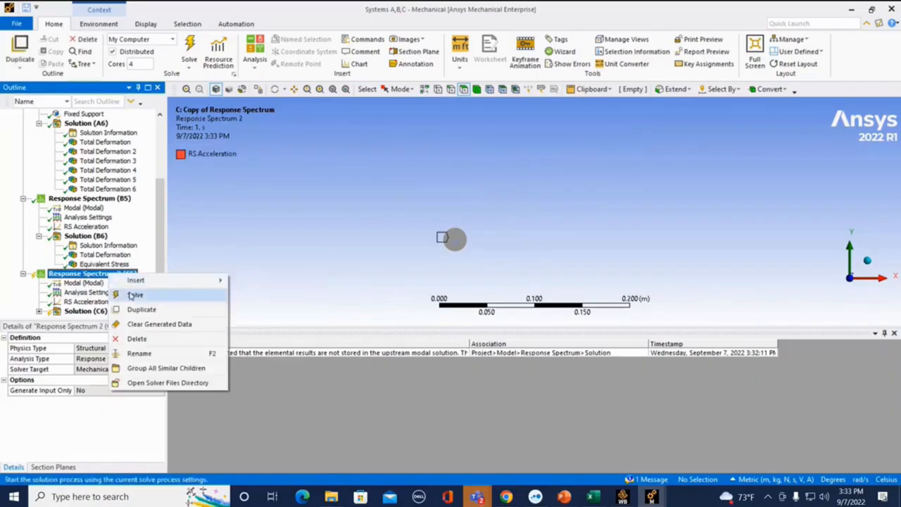
{"action": "left_click", "coordinate": [133, 294]}
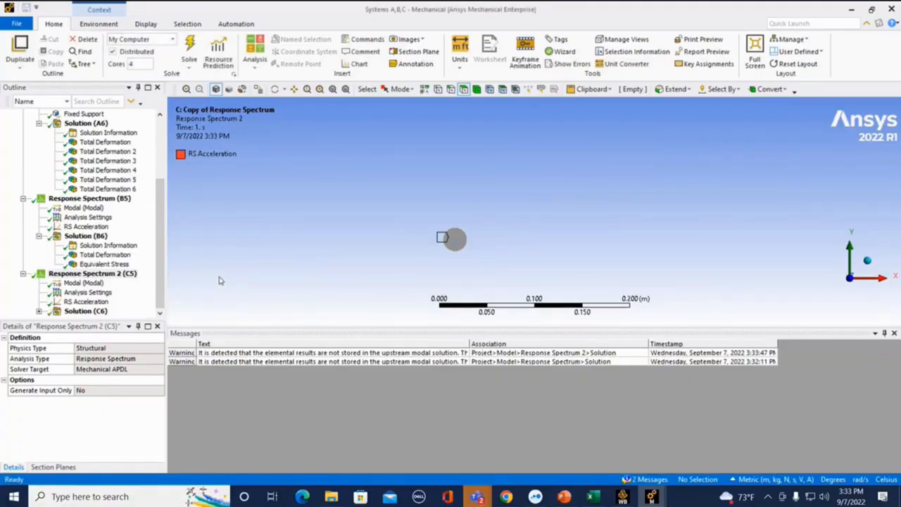
{"action": "left_click", "coordinate": [39, 312]}
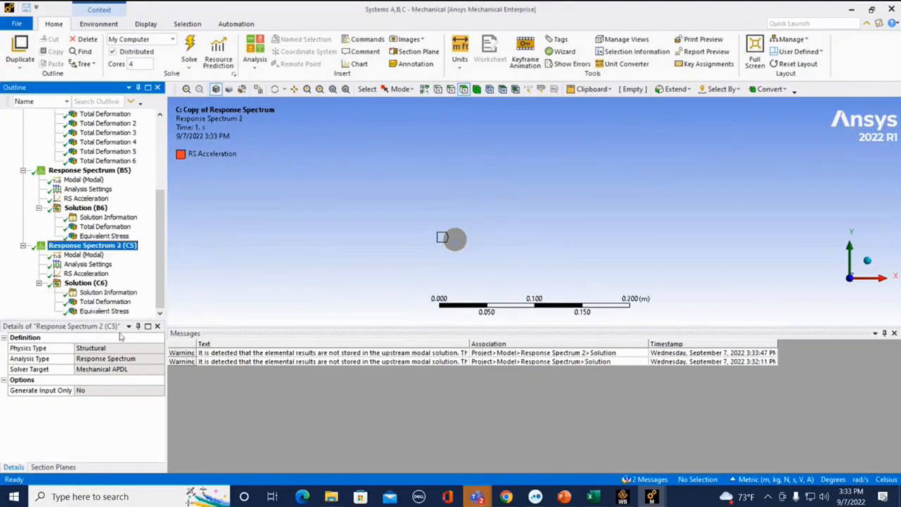
{"action": "left_click", "coordinate": [106, 313]}
{"action": "left_click_drag", "start_coordinate": [397, 249], "coordinate": [419, 273]}
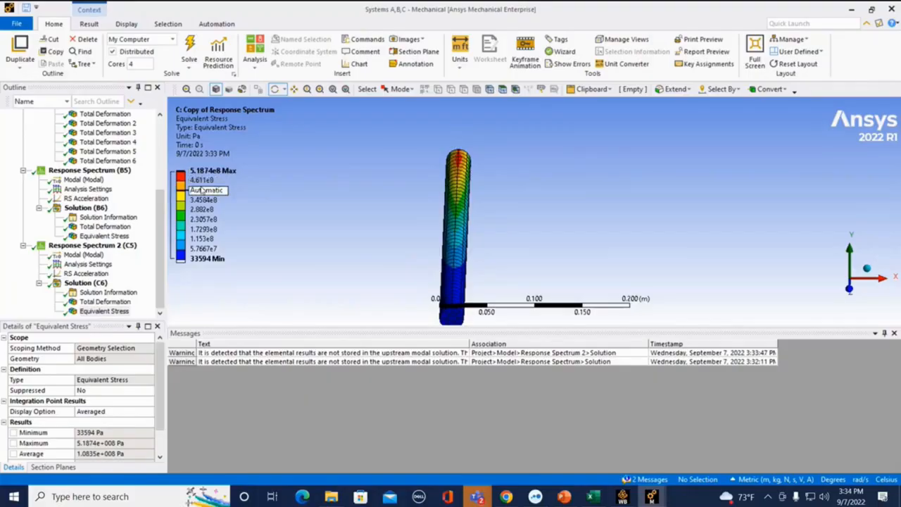
Step: Switch to the PowerPoint presentation, start the slide show from the current slide and advance to the Response Spectrum Analysis Inputs slide
{"action": "left_click", "coordinate": [563, 496]}
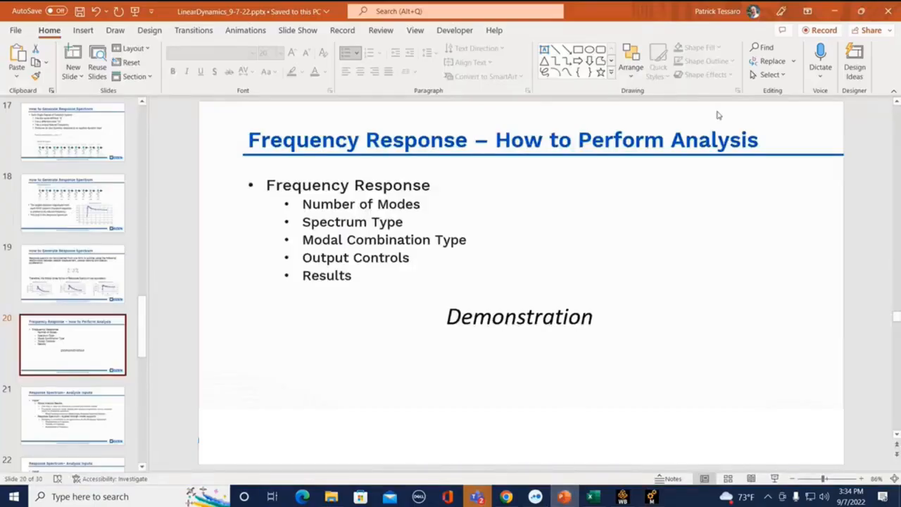
{"action": "left_click", "coordinate": [777, 480]}
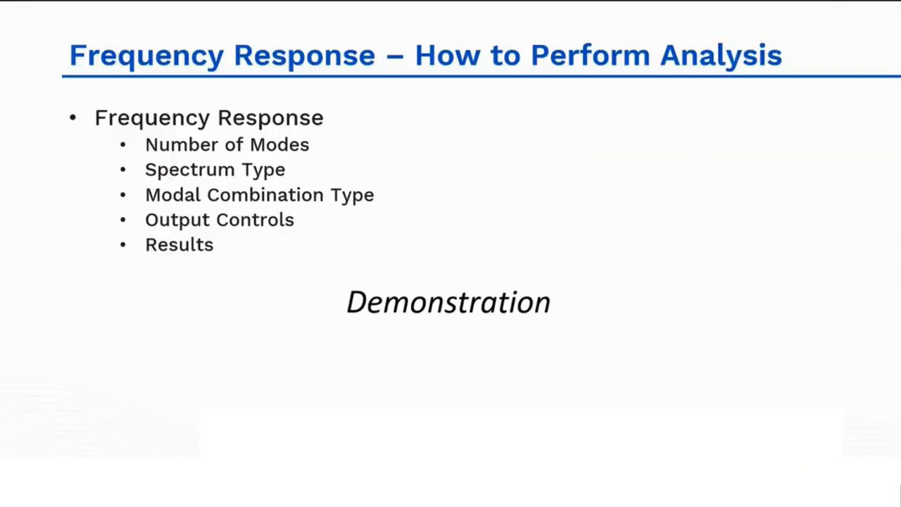
{"action": "left_click", "coordinate": [609, 349]}
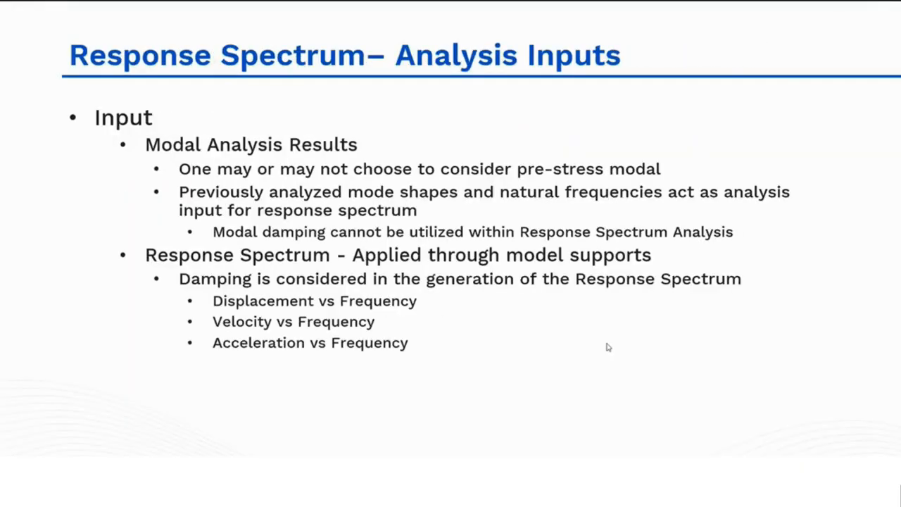